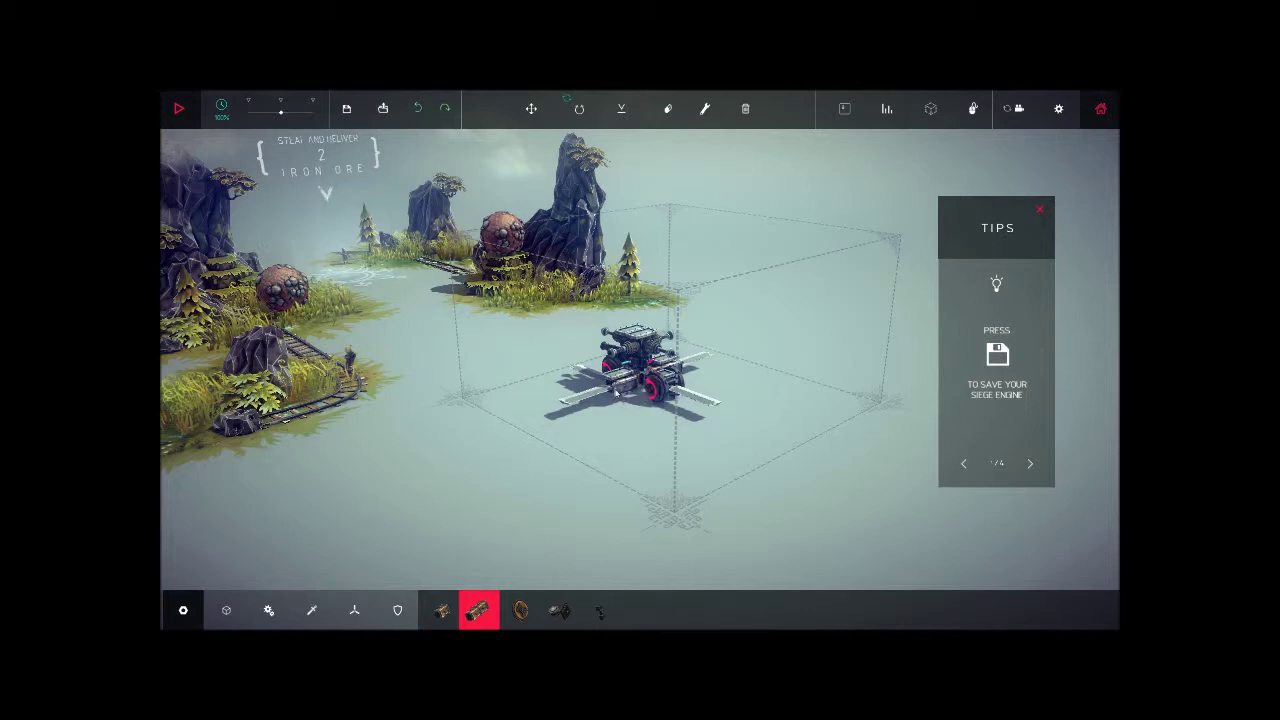
Orbit and move the camera around the wheeled siege engine to inspect it from several angles.
drag(617, 393, 760, 393)
mouse_move(617, 434)
mouse_down()
mouse_move(570, 424)
mouse_move(562, 352)
mouse_up()
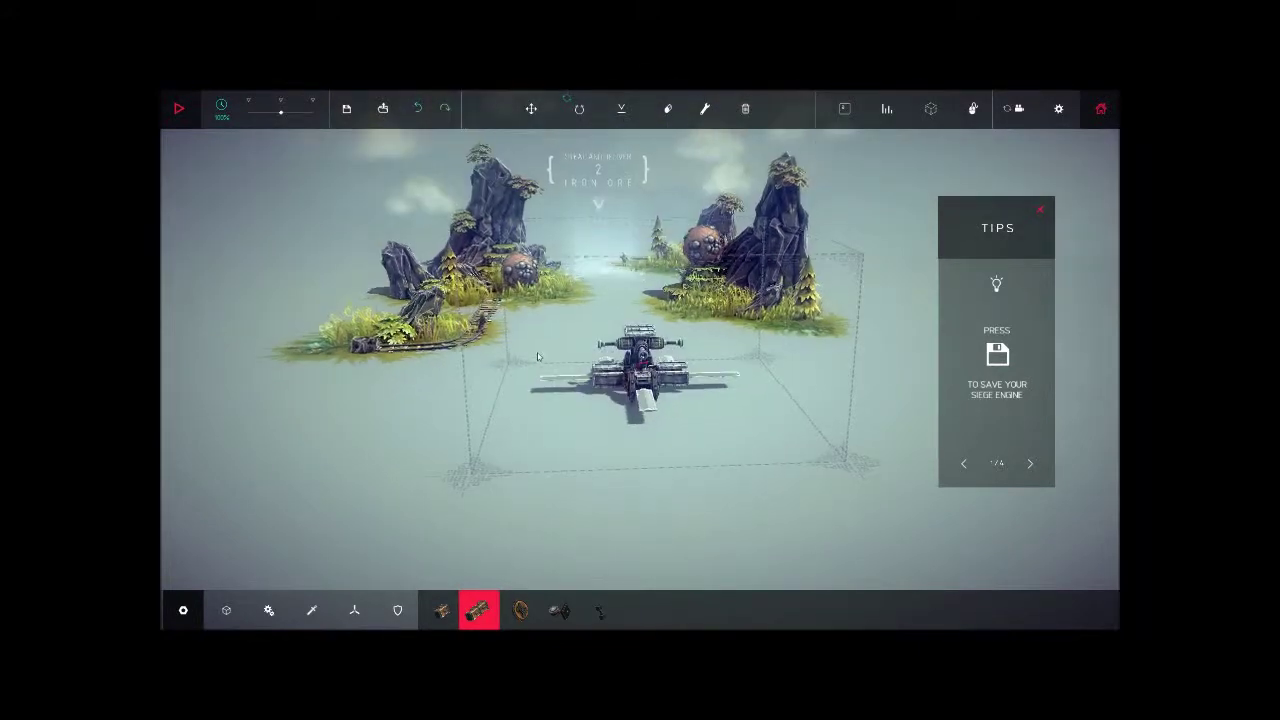
drag(570, 343, 692, 297)
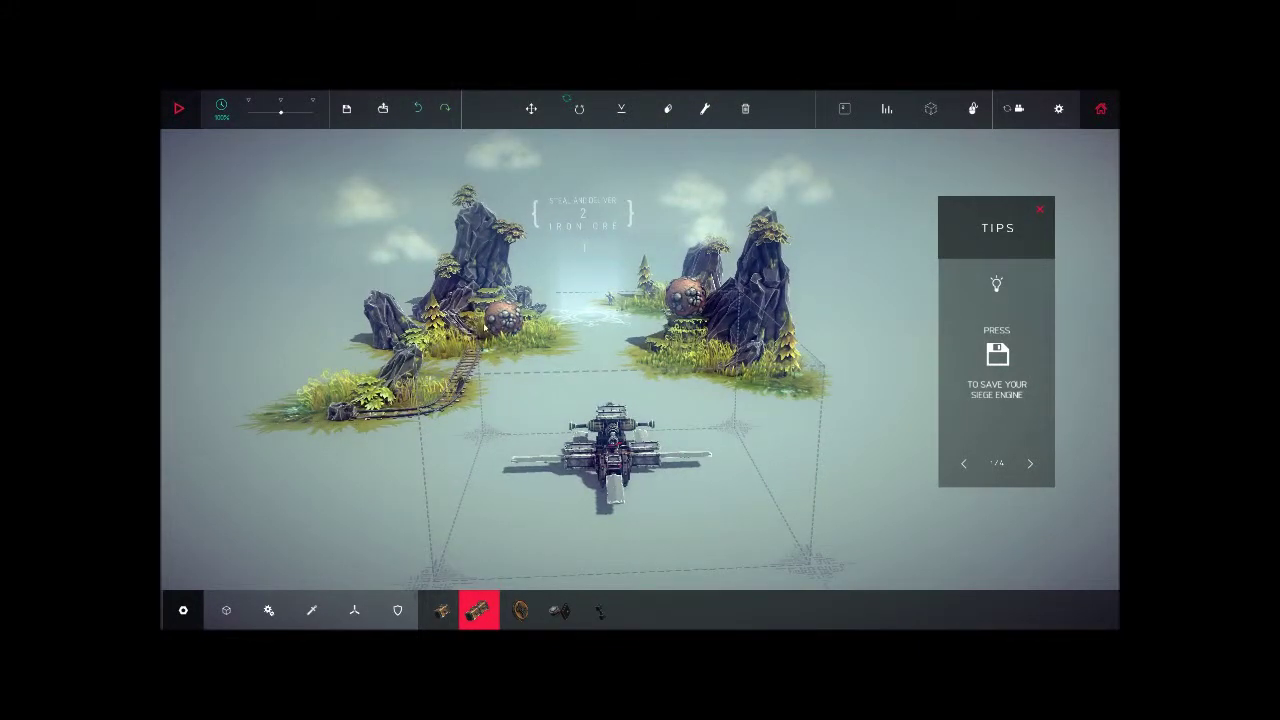
mouse_move(560, 440)
mouse_down()
mouse_move(486, 443)
mouse_move(600, 440)
mouse_up()
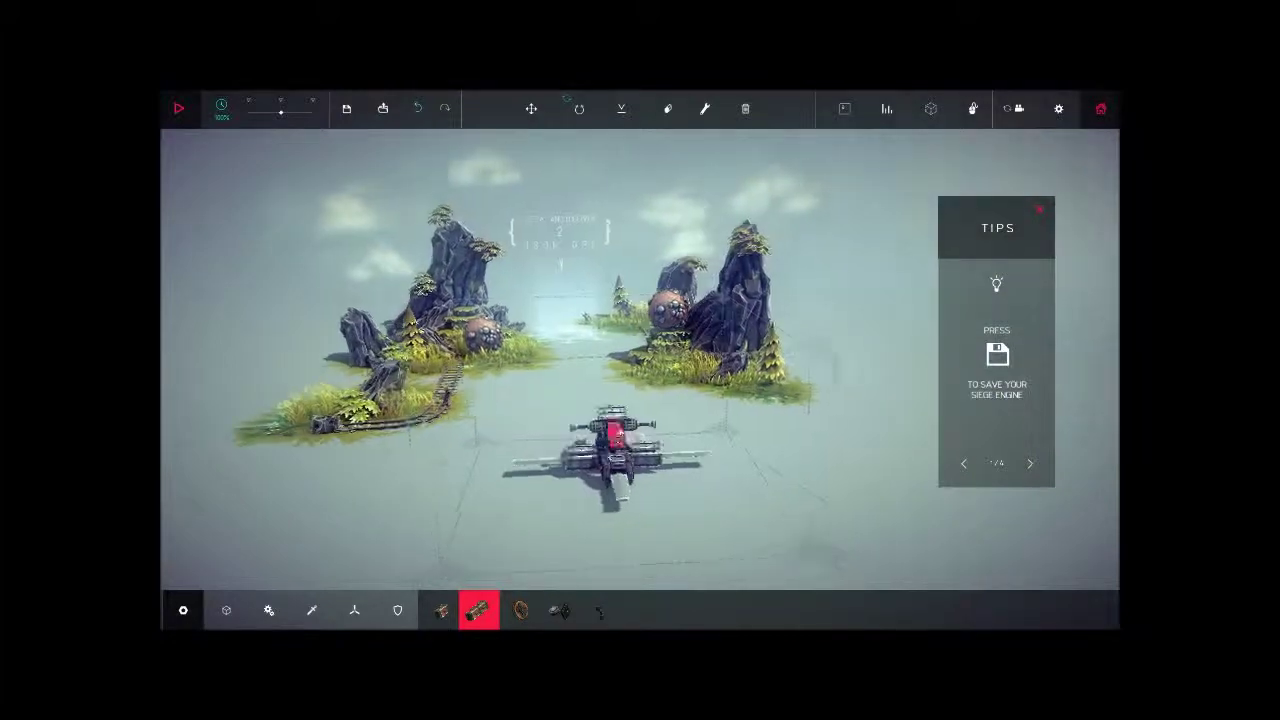
drag(600, 440, 612, 442)
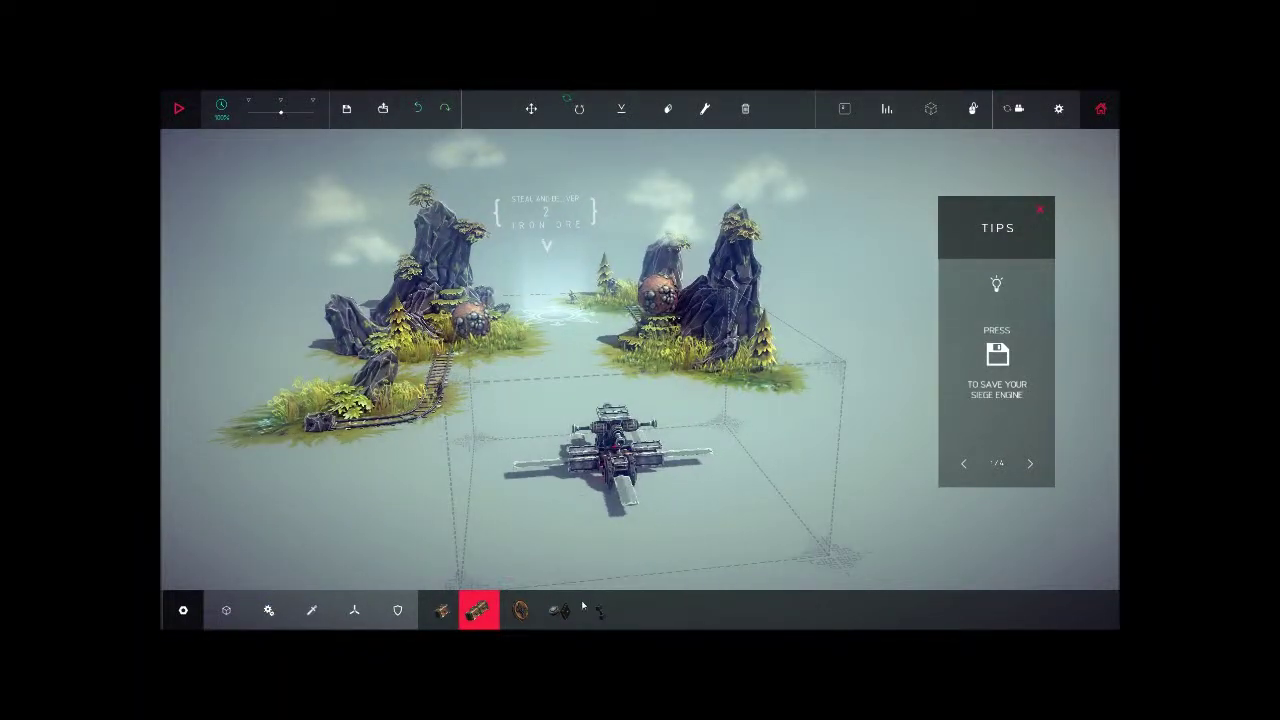
drag(612, 440, 606, 446)
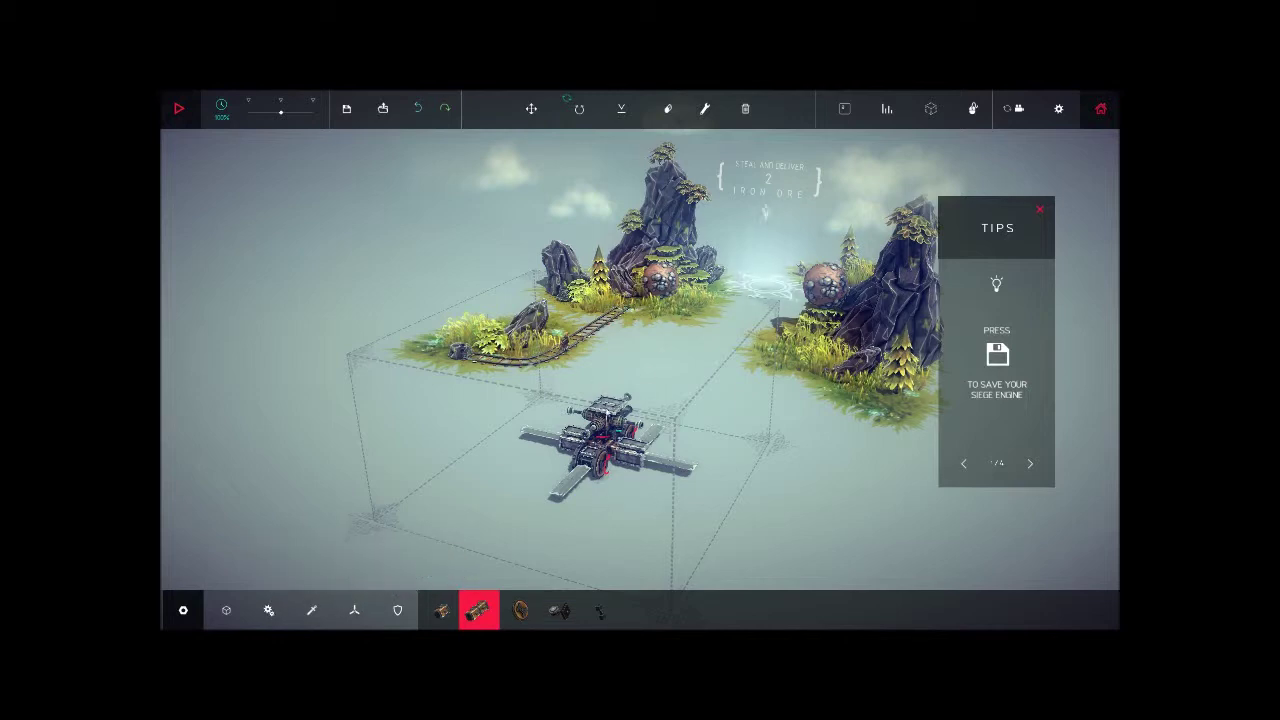
drag(707, 421, 500, 420)
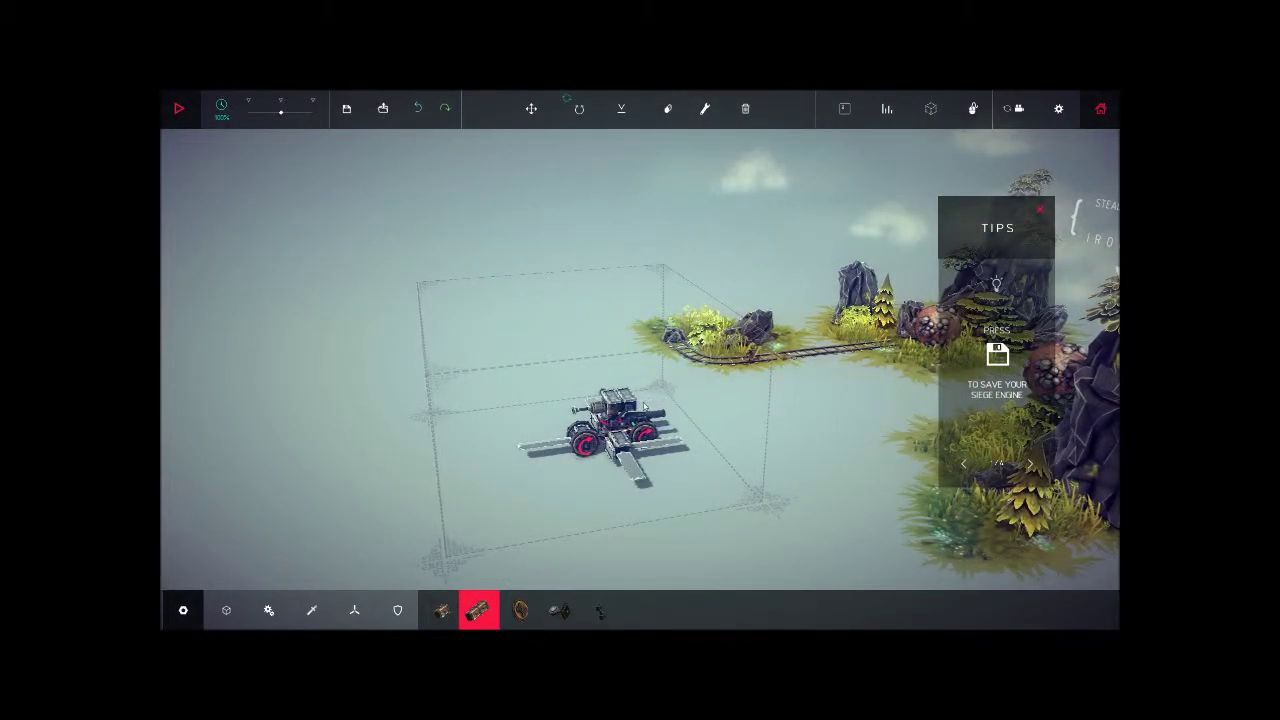
drag(658, 418, 635, 450)
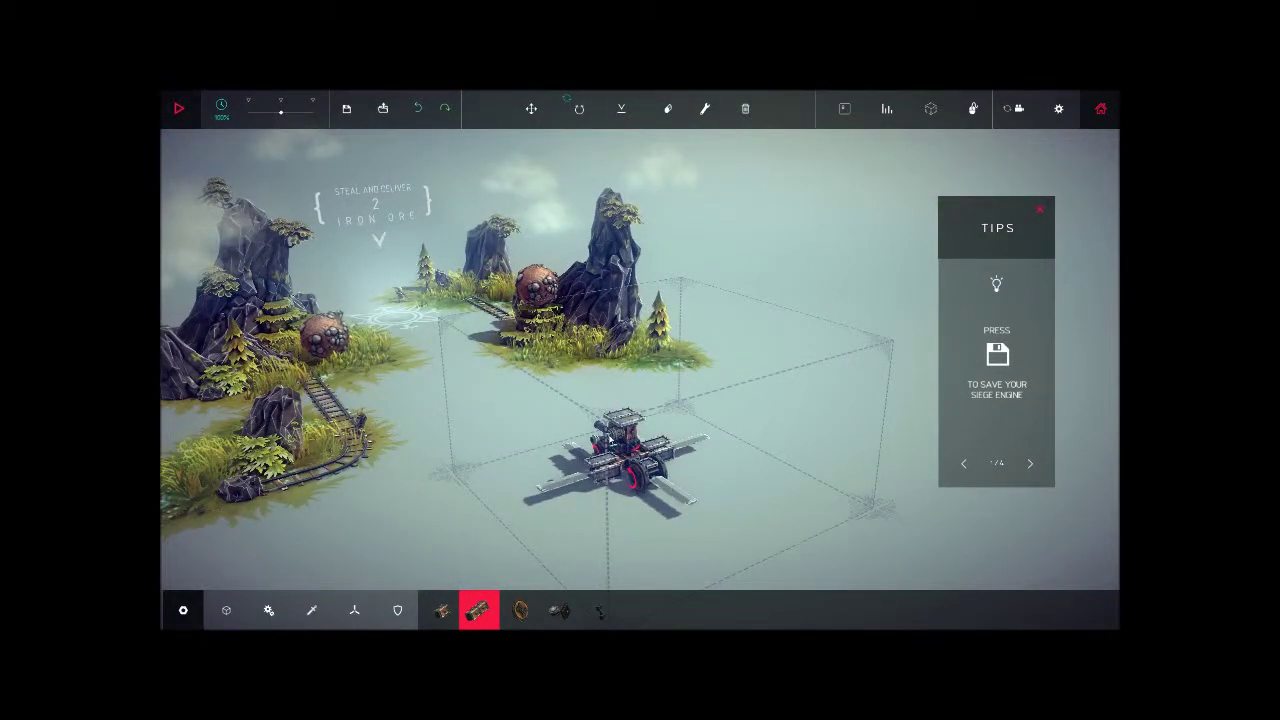
mouse_move(615, 440)
mouse_down()
mouse_move(685, 492)
mouse_move(700, 440)
mouse_up()
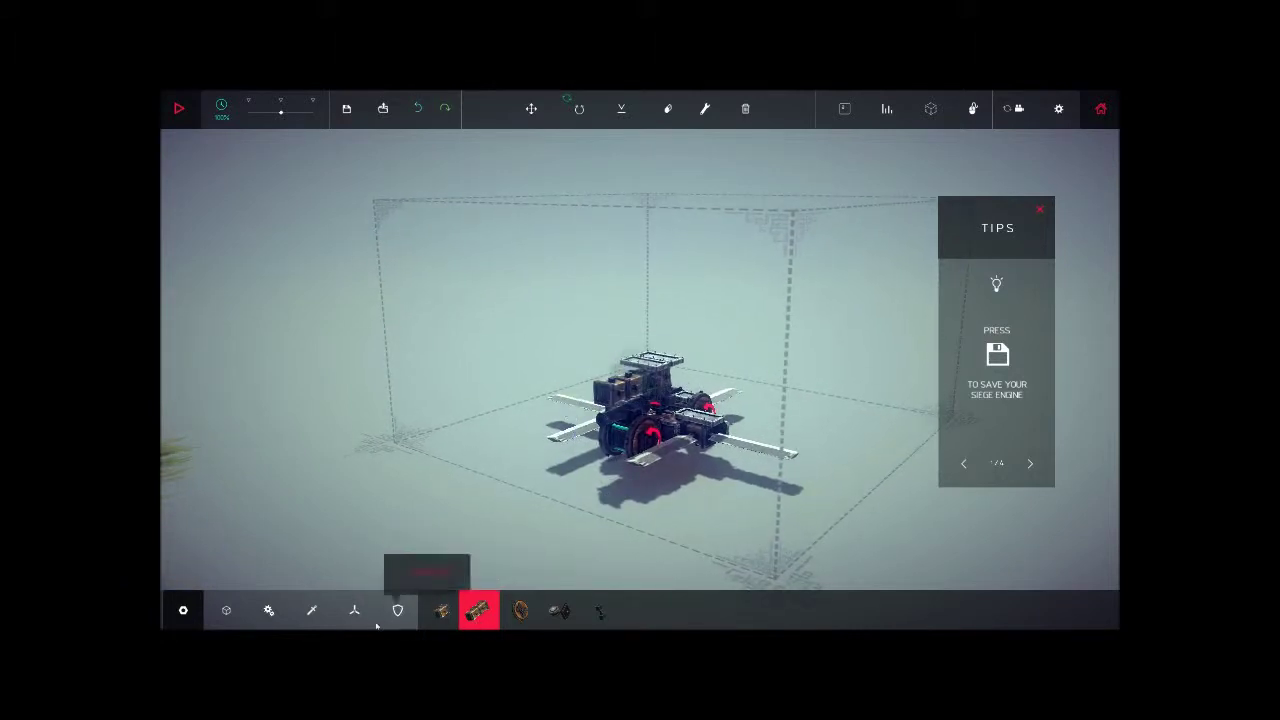
Show the Mechanical parts category and view the machine from behind.
click(268, 610)
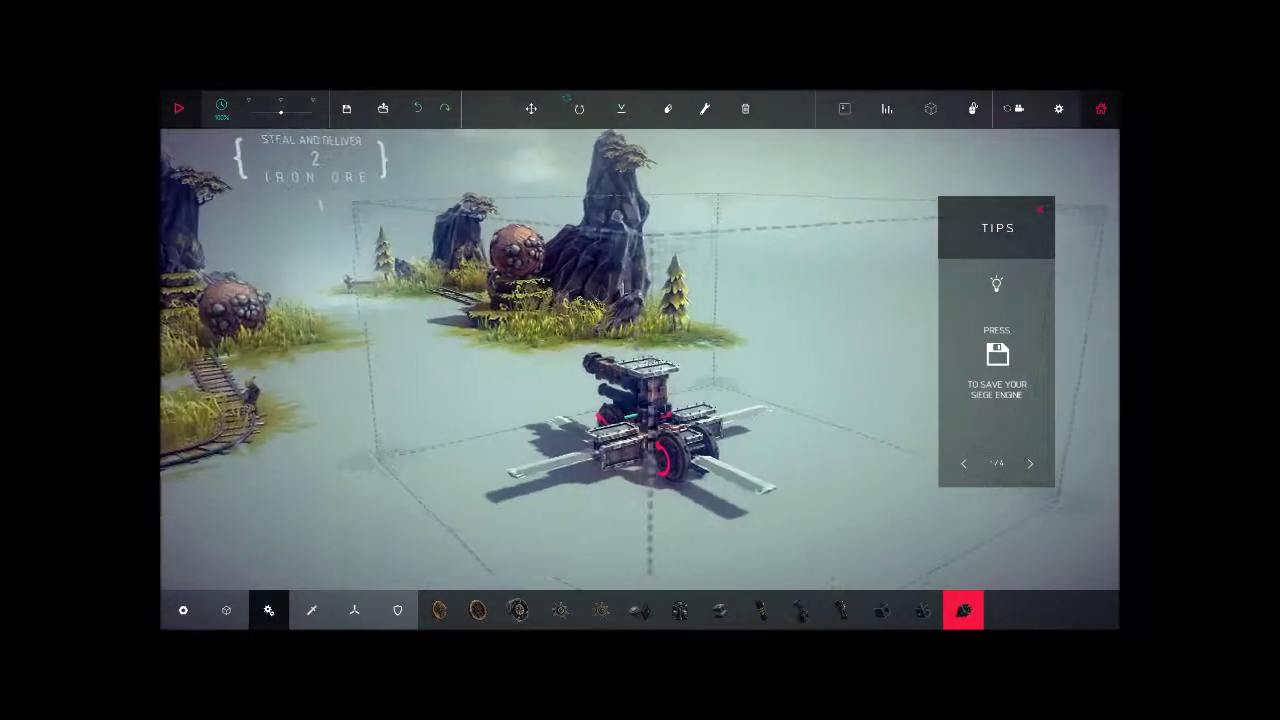
drag(600, 450, 382, 567)
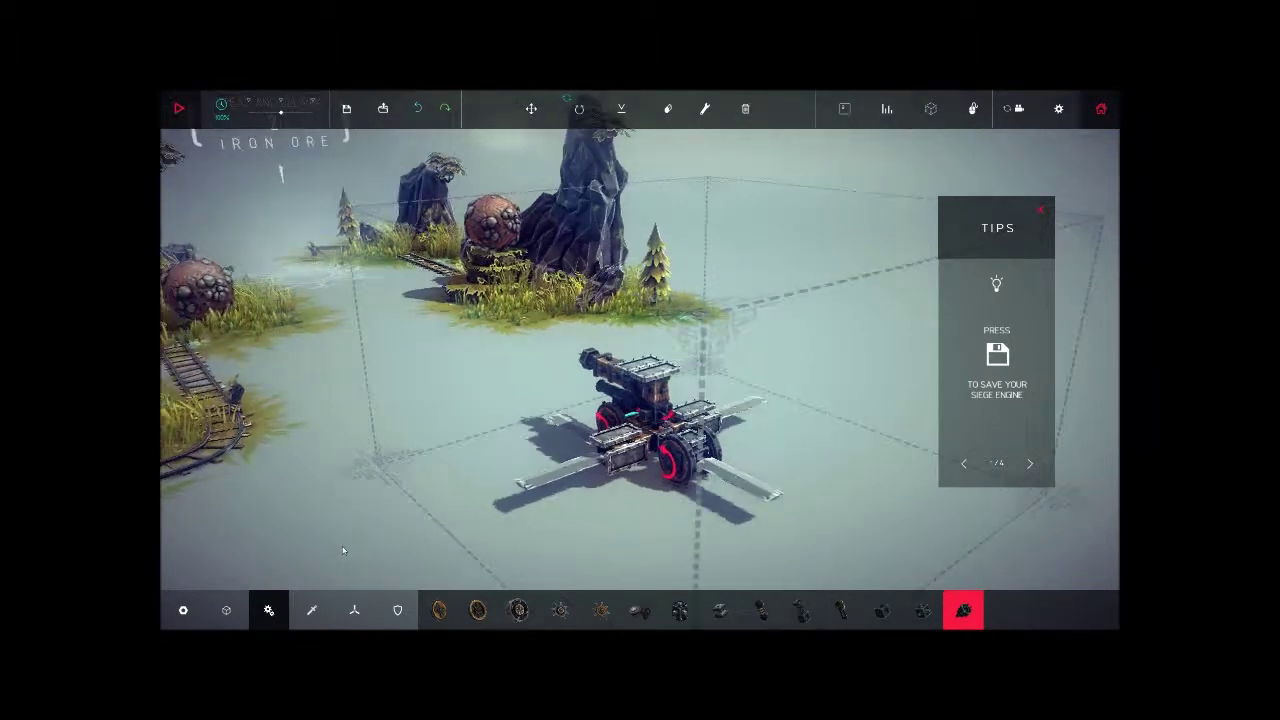
mouse_move(378, 545)
mouse_down()
mouse_move(294, 543)
mouse_move(339, 550)
mouse_up()
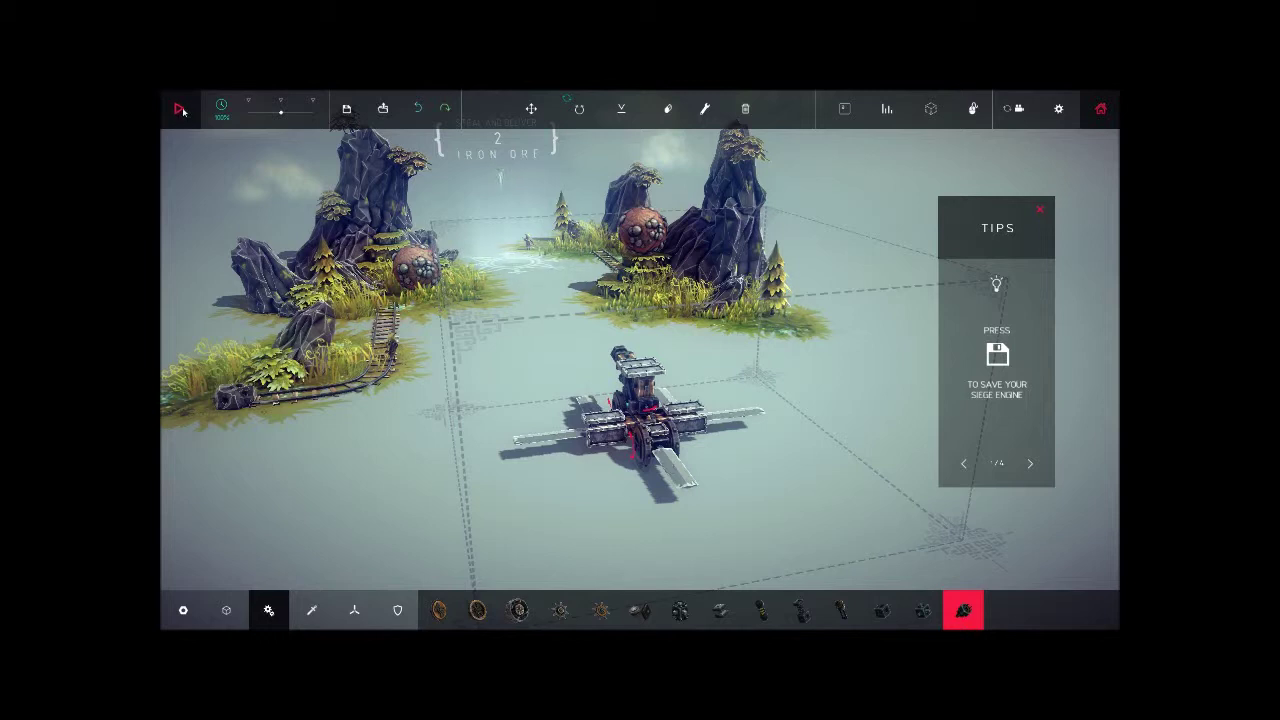
Test-drive the machine toward the iron ore, then stop the run and reset it.
click(181, 110)
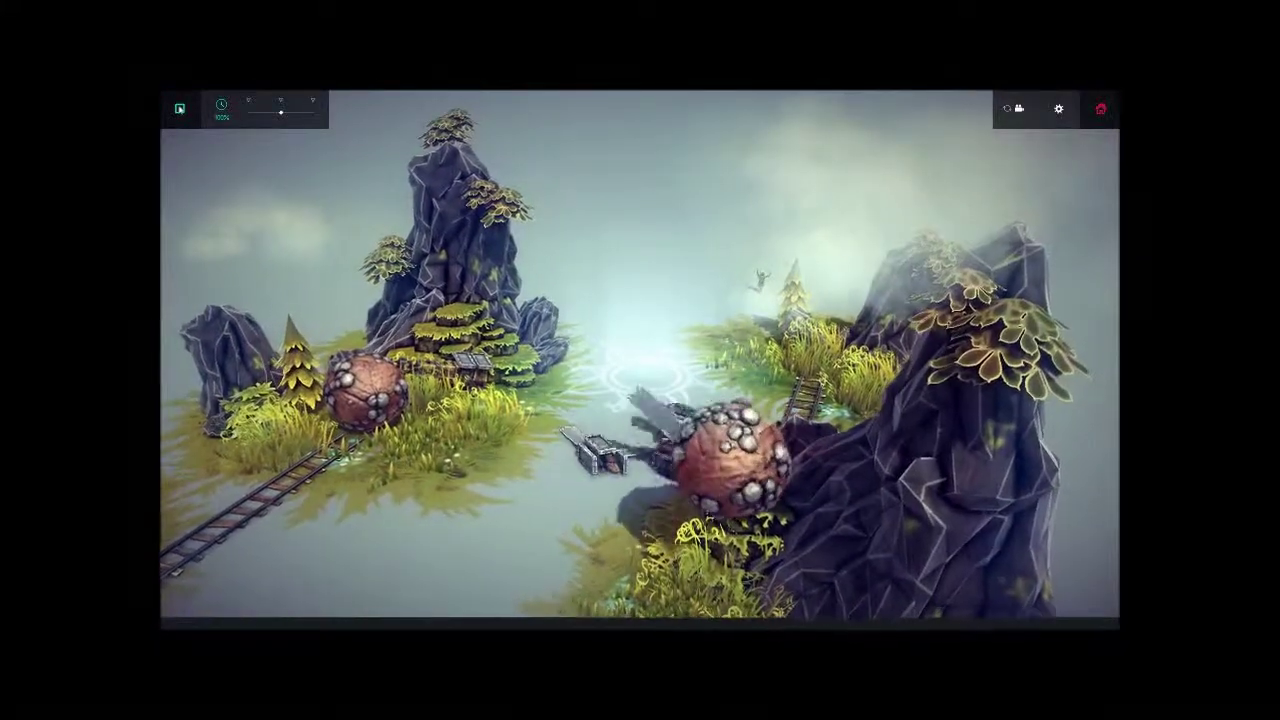
click(180, 110)
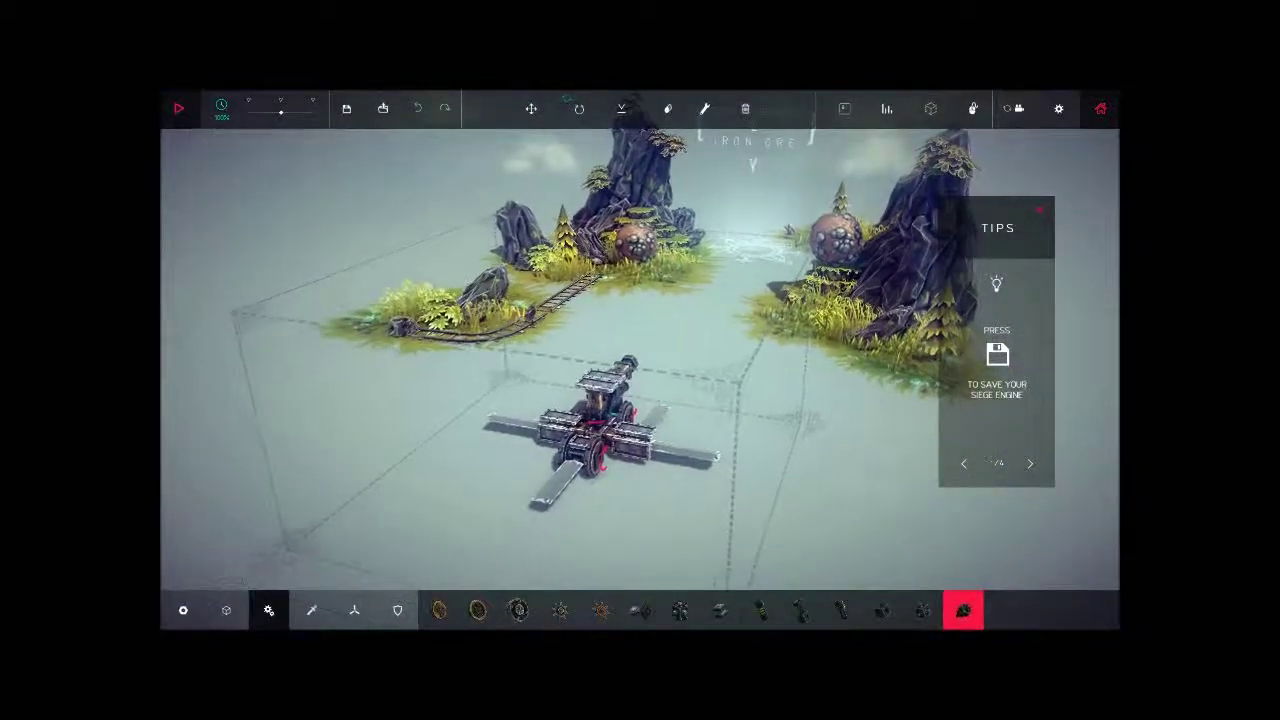
Orbit around the cross-shaped engine toward the islands, then start a new simulation run.
drag(636, 488, 841, 492)
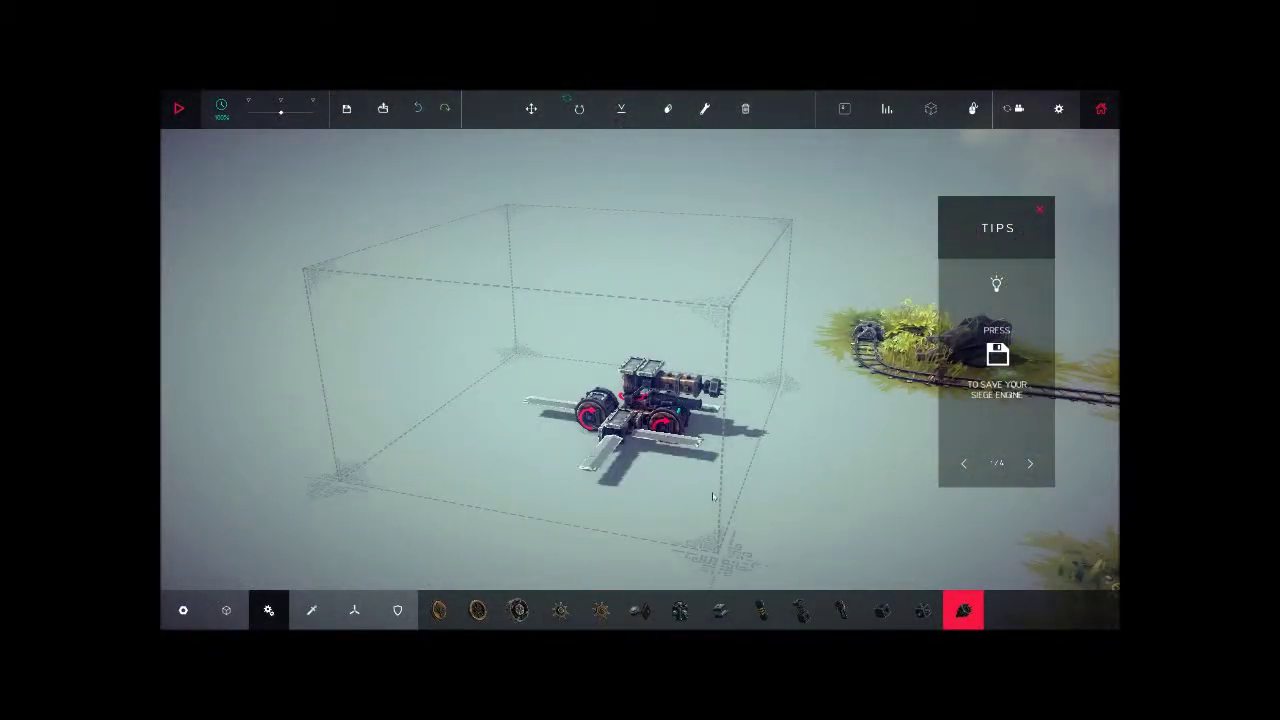
drag(713, 496, 520, 490)
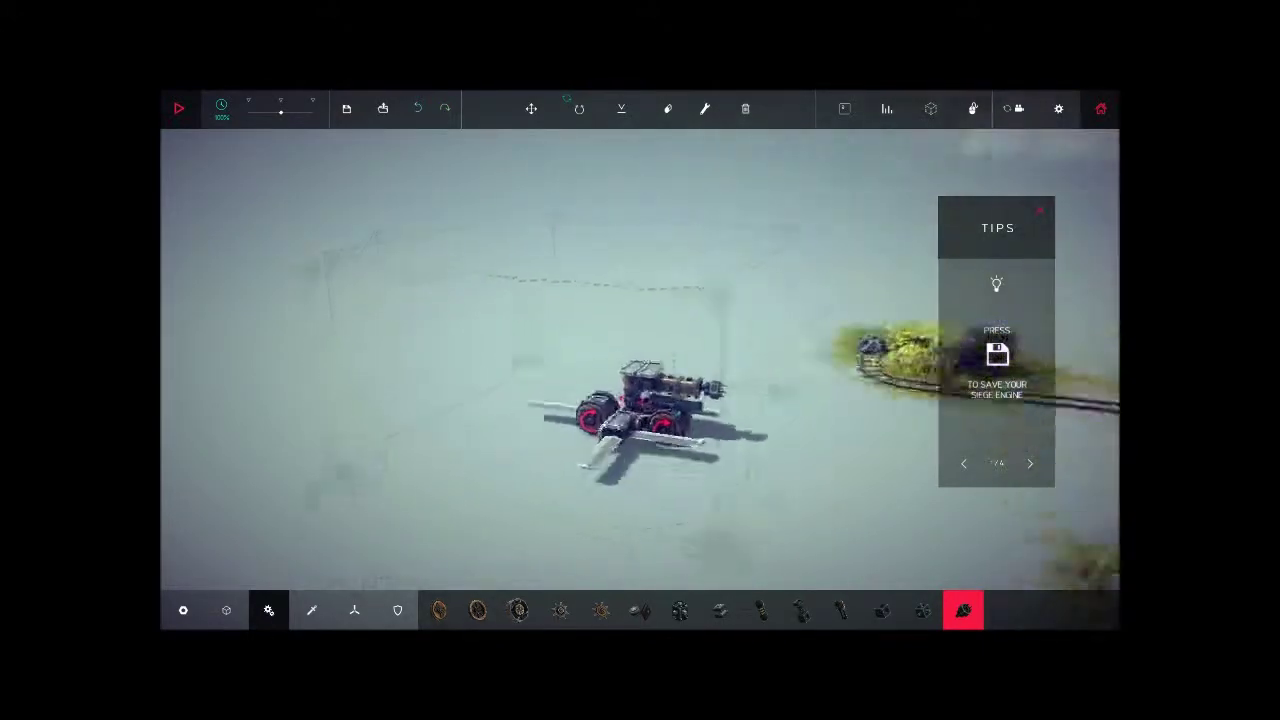
drag(809, 481, 682, 492)
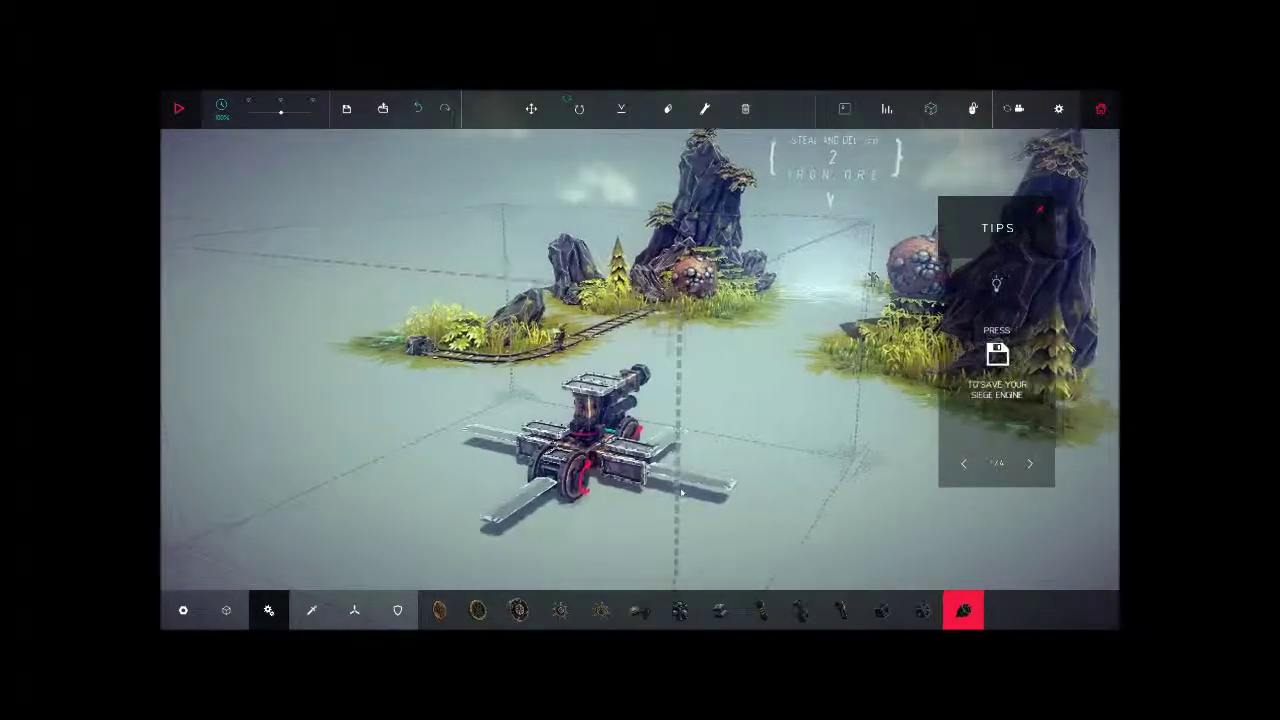
scroll(682, 492, up, 4)
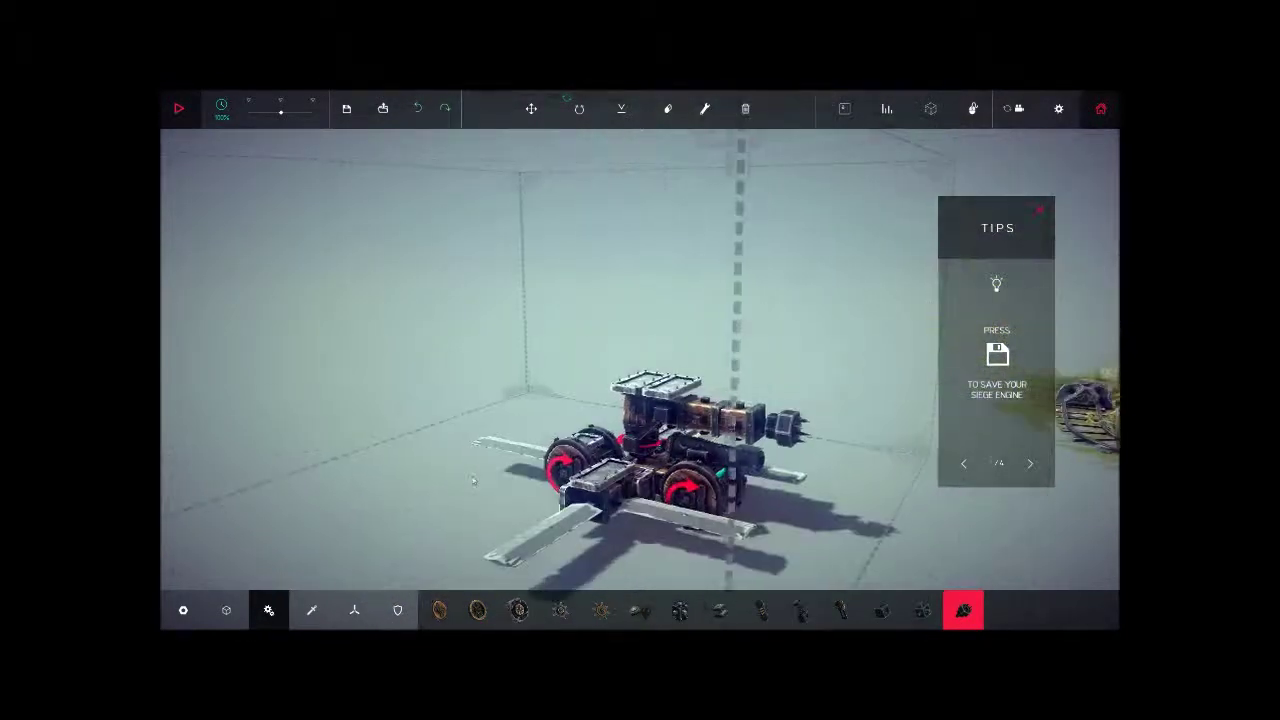
mouse_move(497, 480)
mouse_down()
mouse_move(525, 478)
mouse_move(434, 449)
mouse_move(560, 450)
mouse_up()
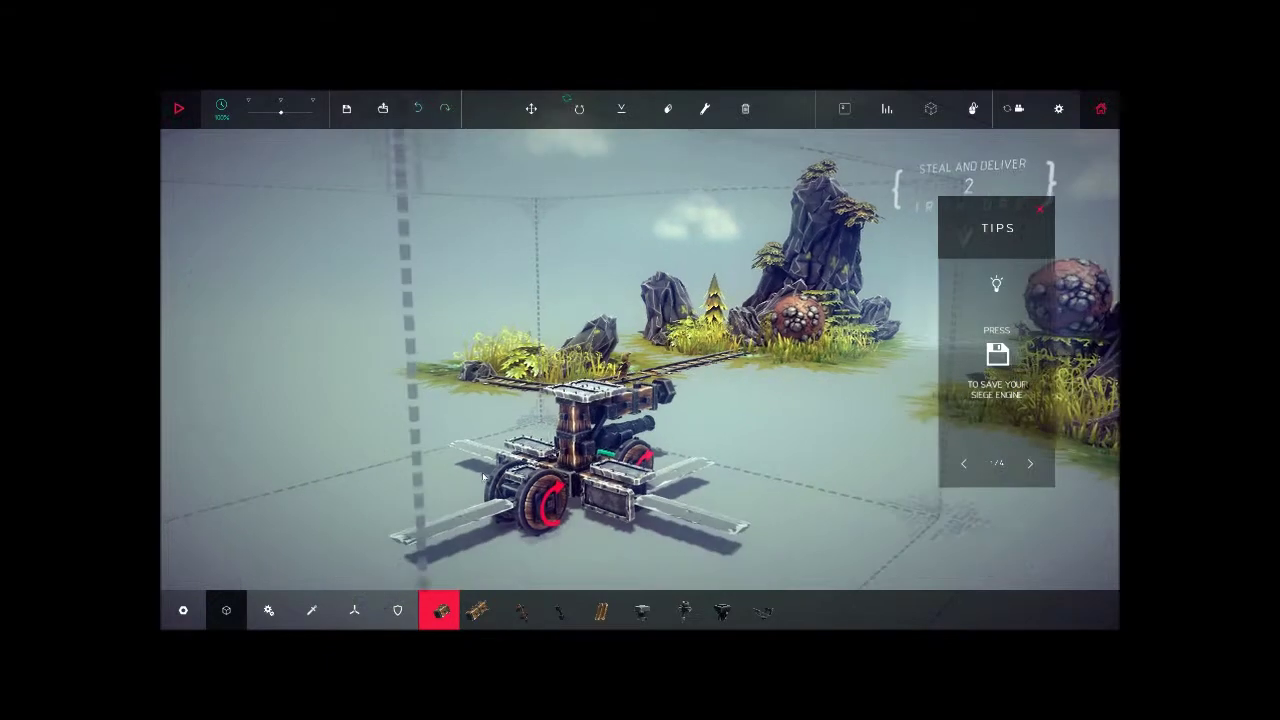
drag(500, 400, 652, 402)
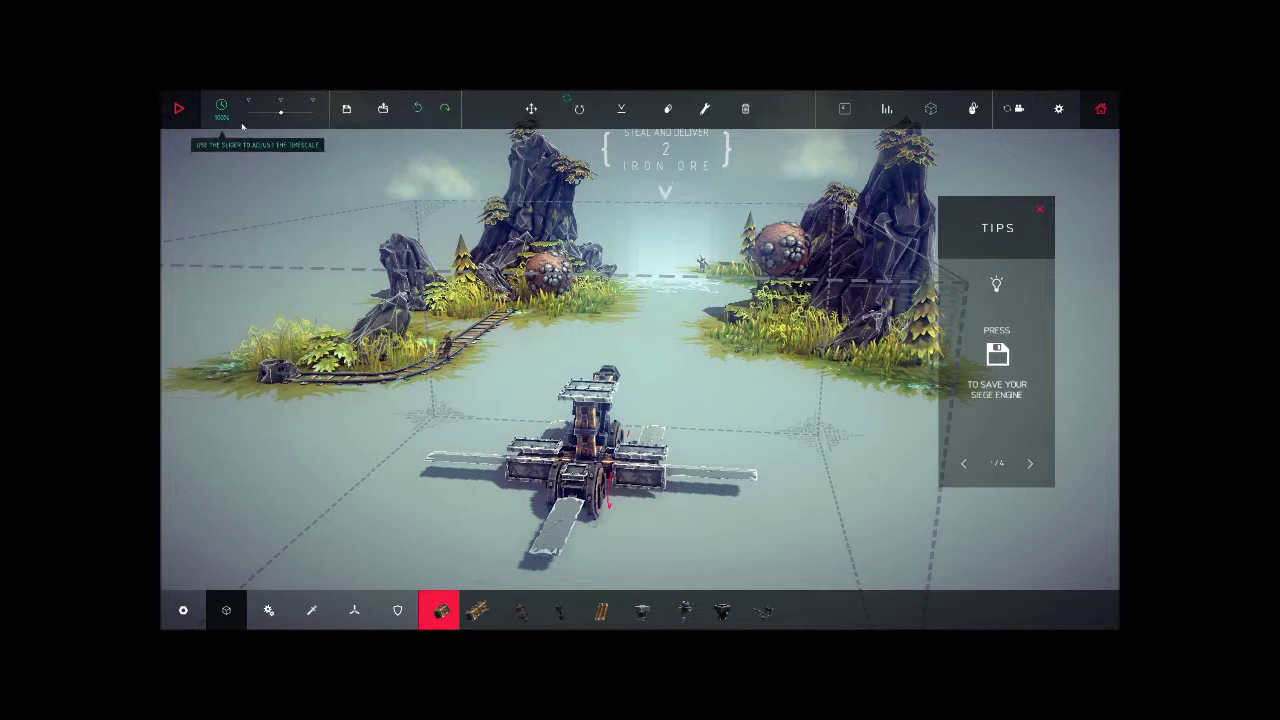
click(181, 112)
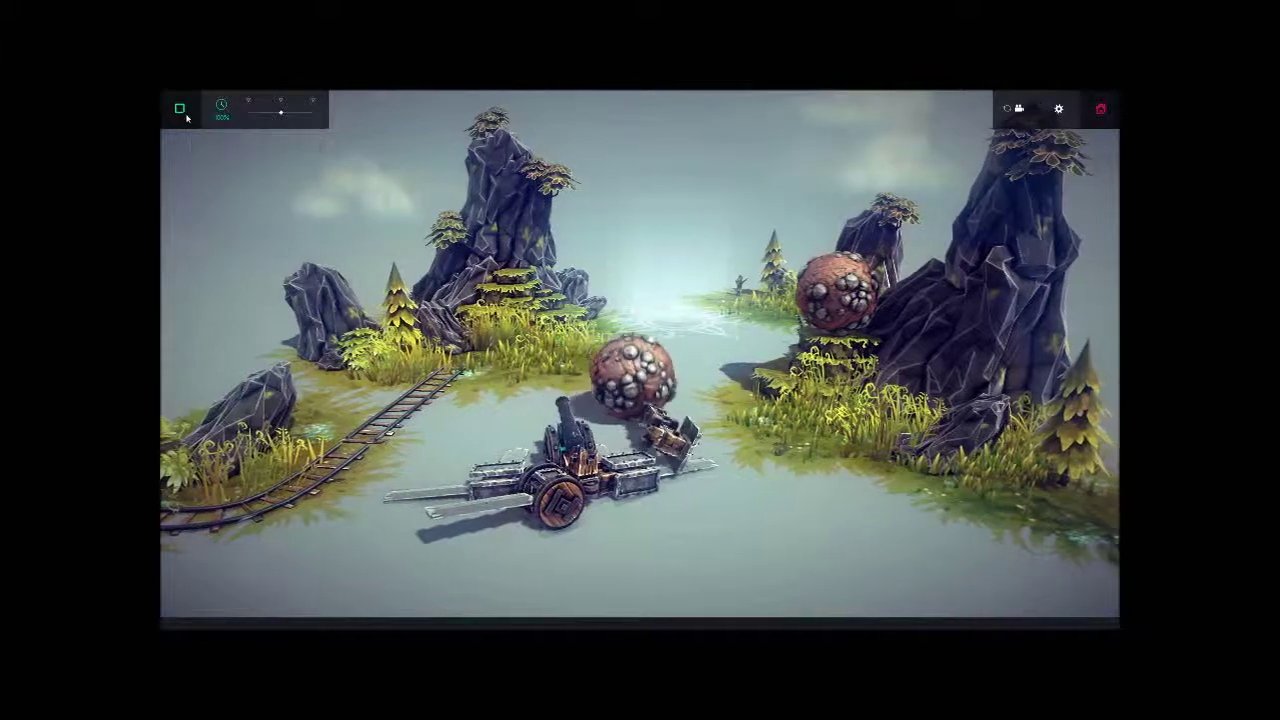
Drive another test into the iron ore boulders, then end it with Space.
click(180, 108)
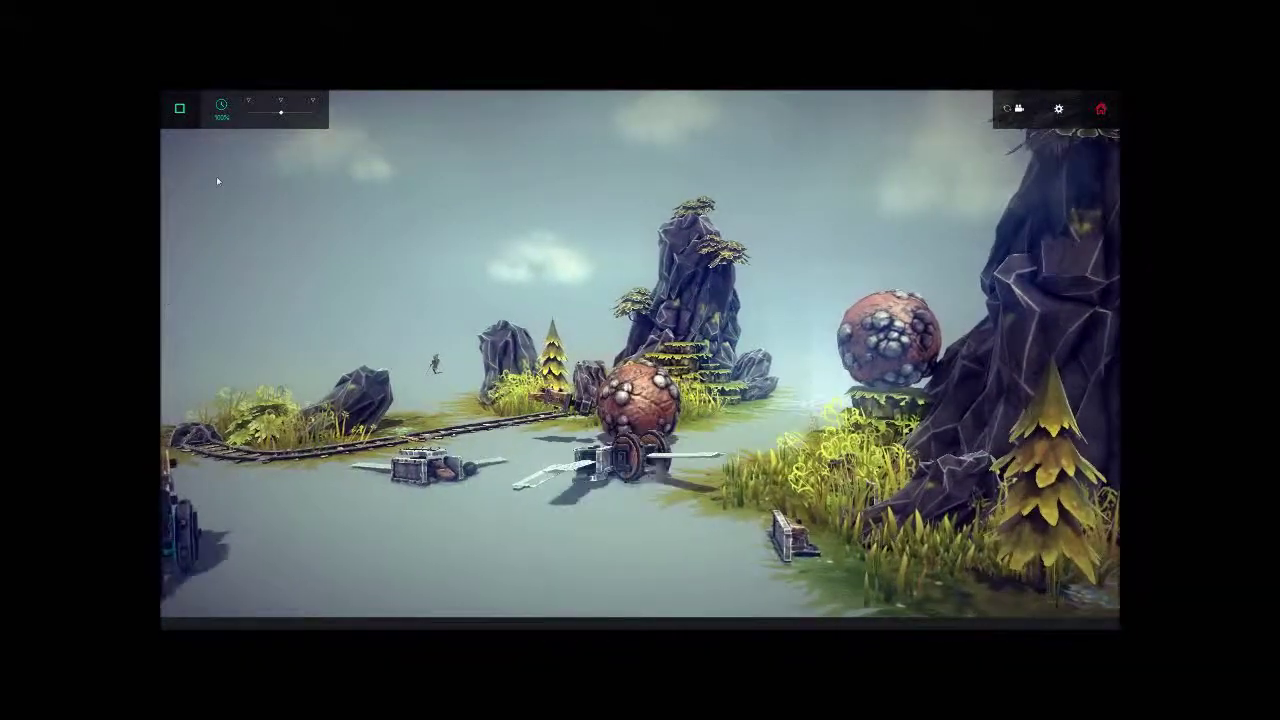
key(space)
key(space)
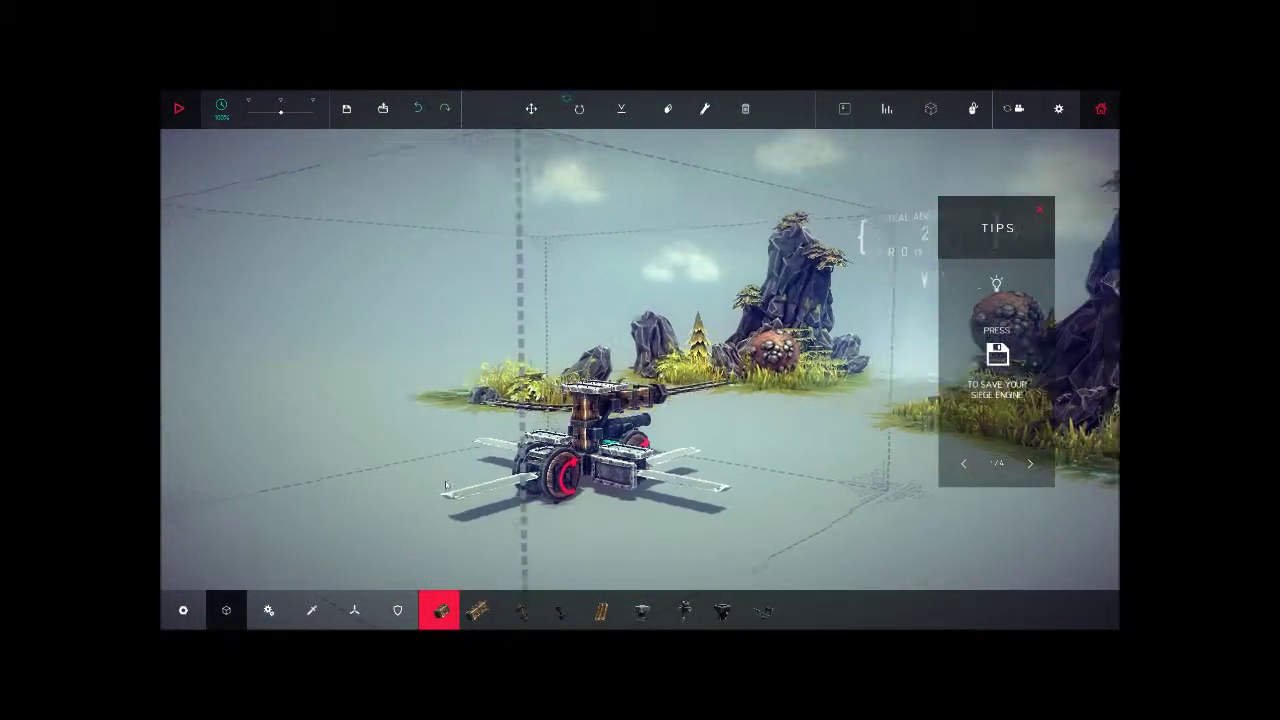
drag(645, 500, 389, 482)
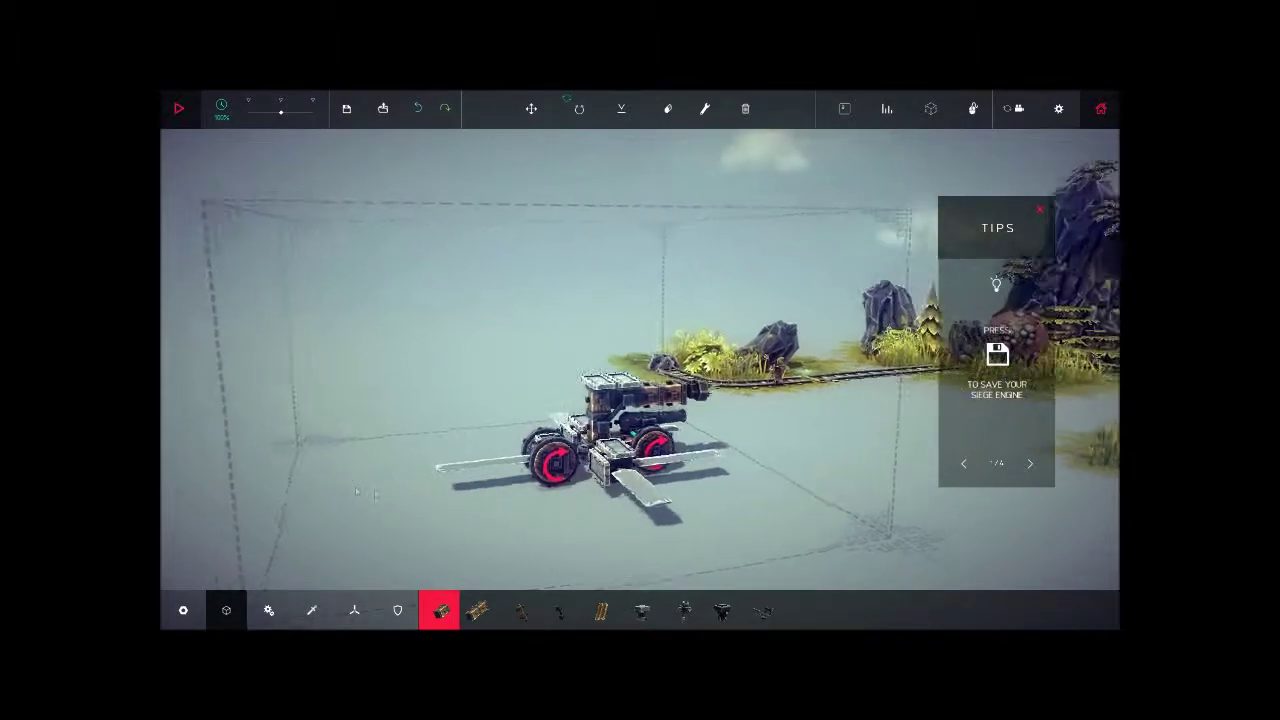
drag(383, 487, 455, 598)
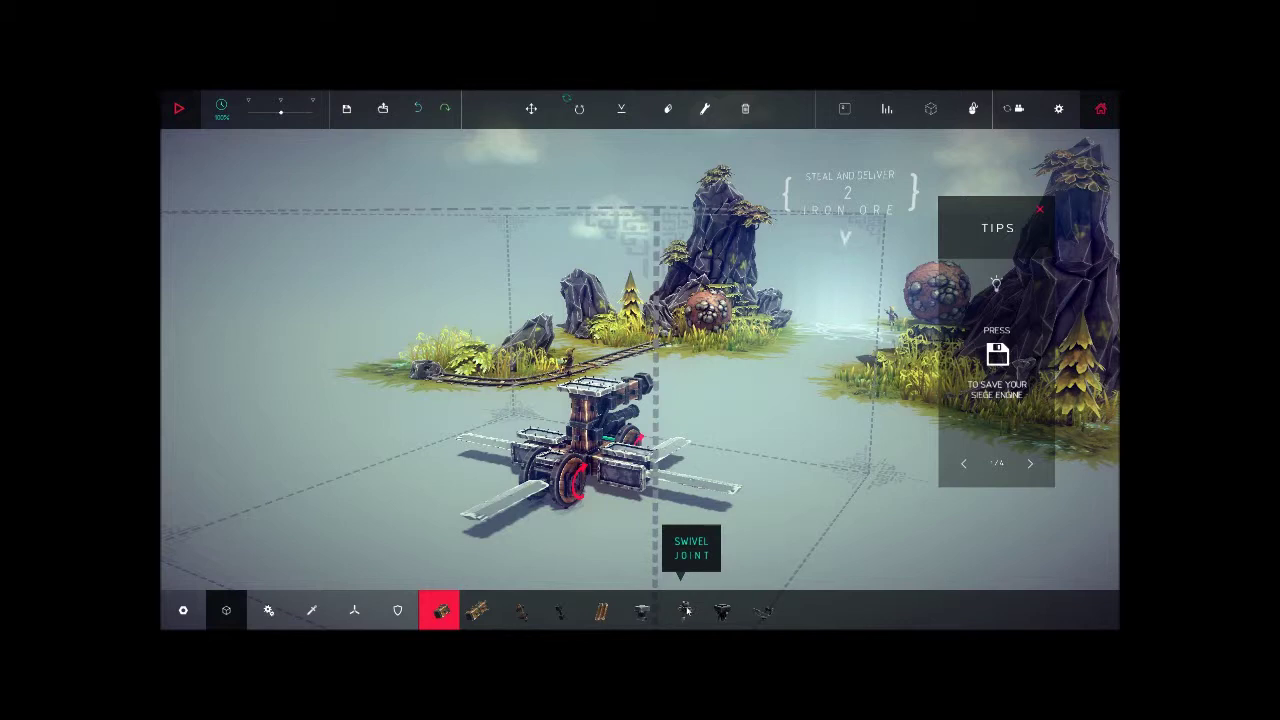
Try the Half Pipe and other basic blocks, then attach one to the machine's top.
click(762, 612)
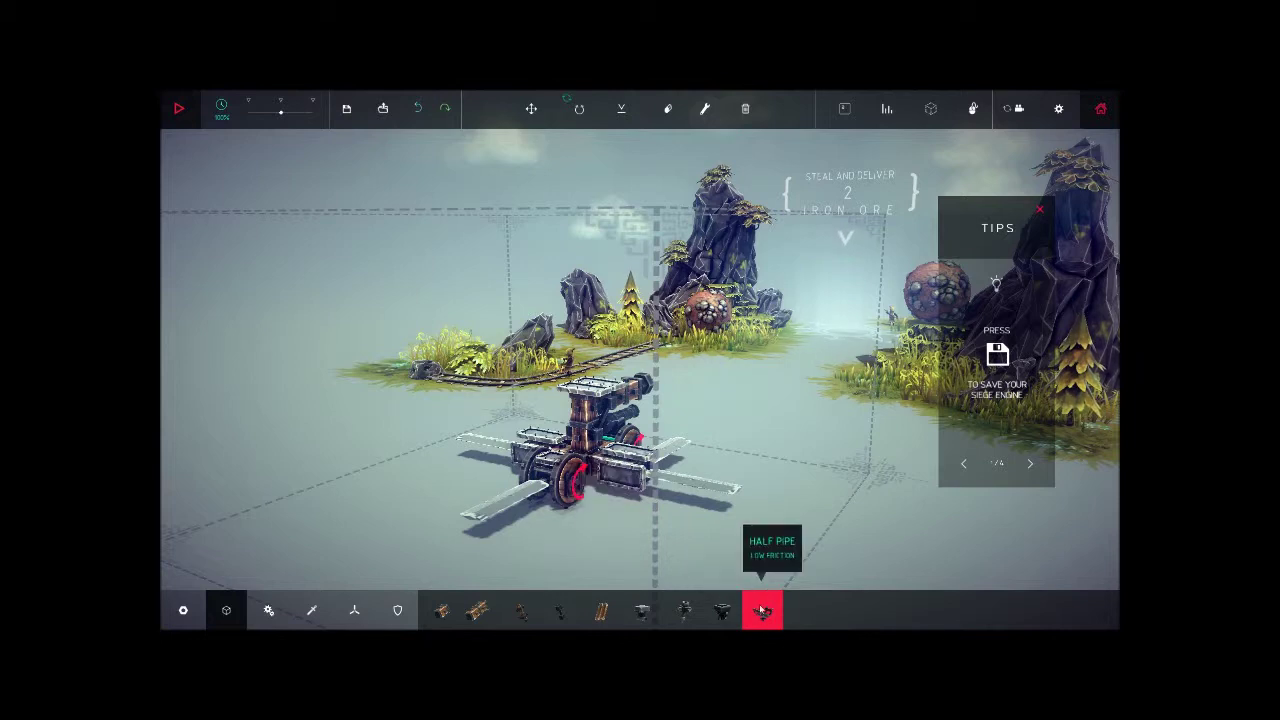
click(684, 611)
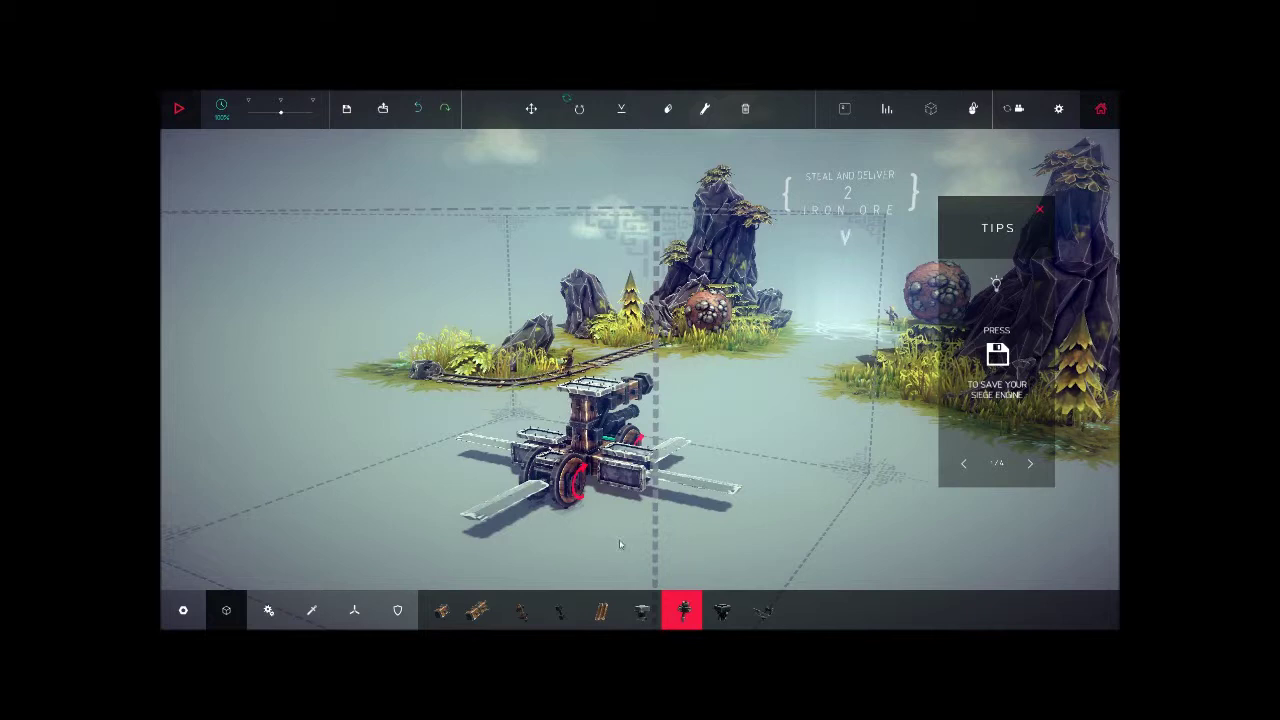
click(641, 610)
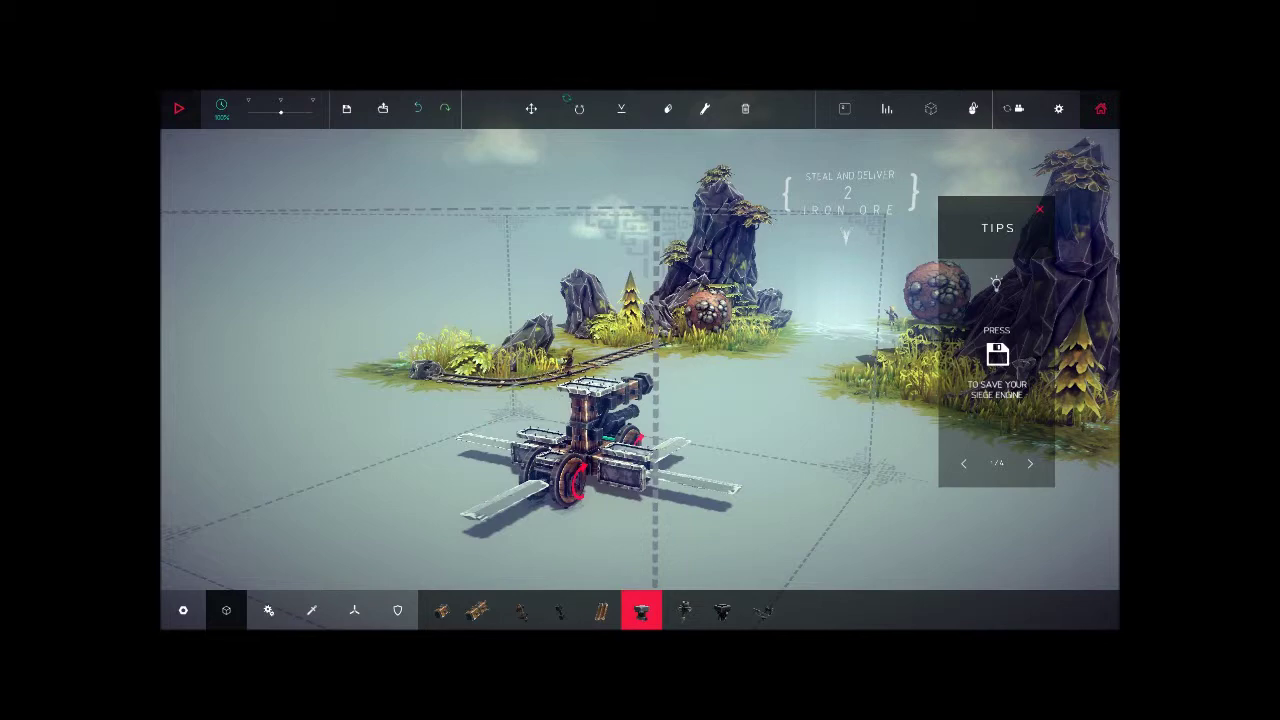
click(590, 410)
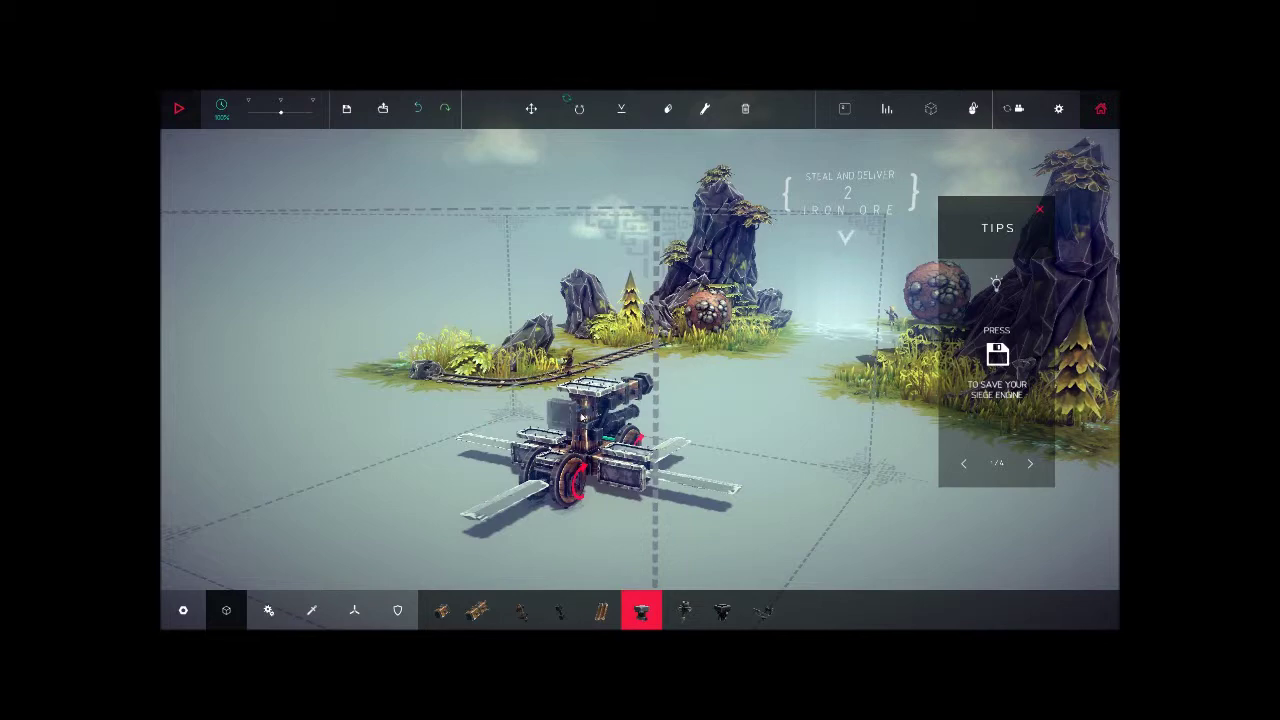
drag(582, 480, 760, 470)
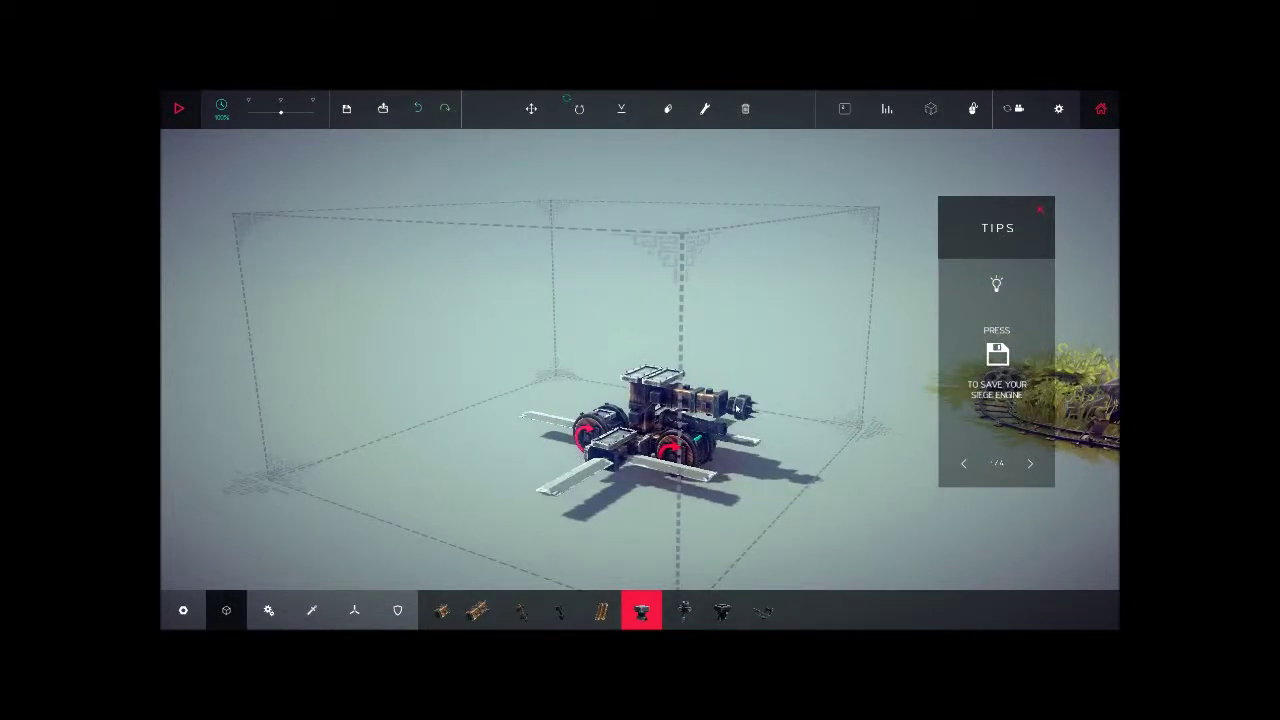
Replace the rear block, then attach a new block at the upper frame's front-left.
click(738, 406)
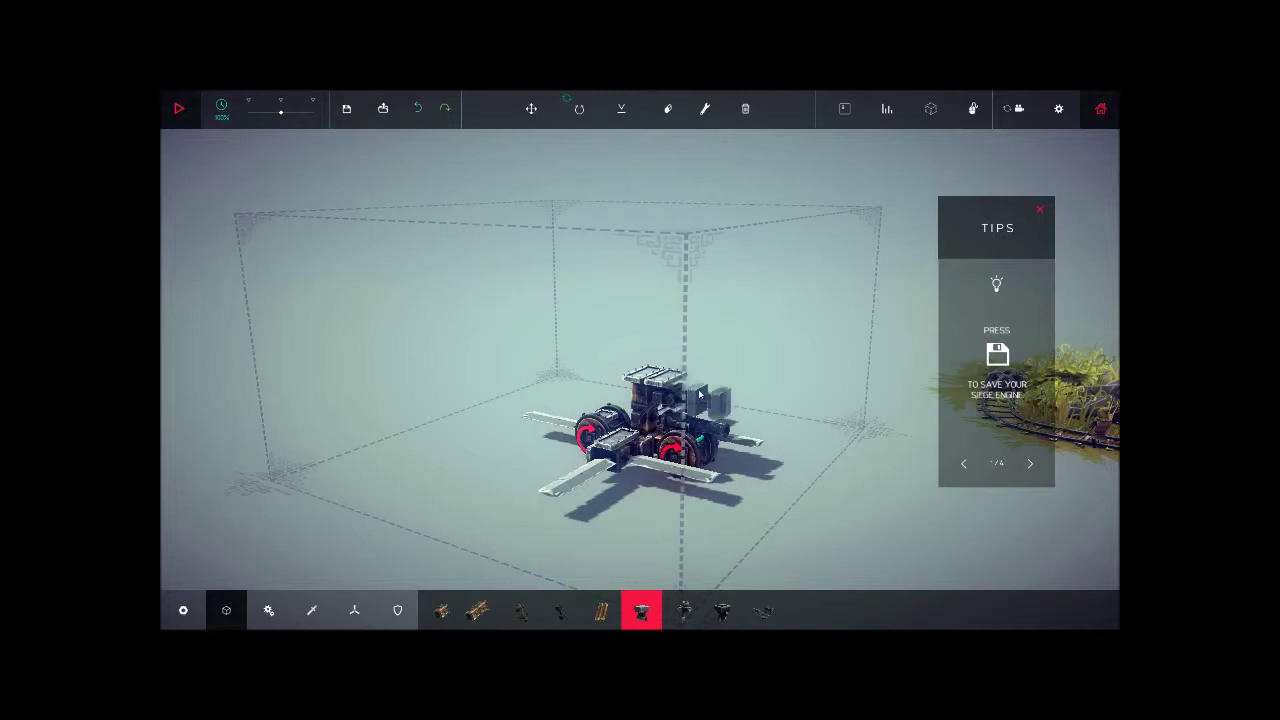
mouse_move(700, 395)
mouse_down()
mouse_move(358, 470)
mouse_move(343, 427)
mouse_move(330, 430)
mouse_up()
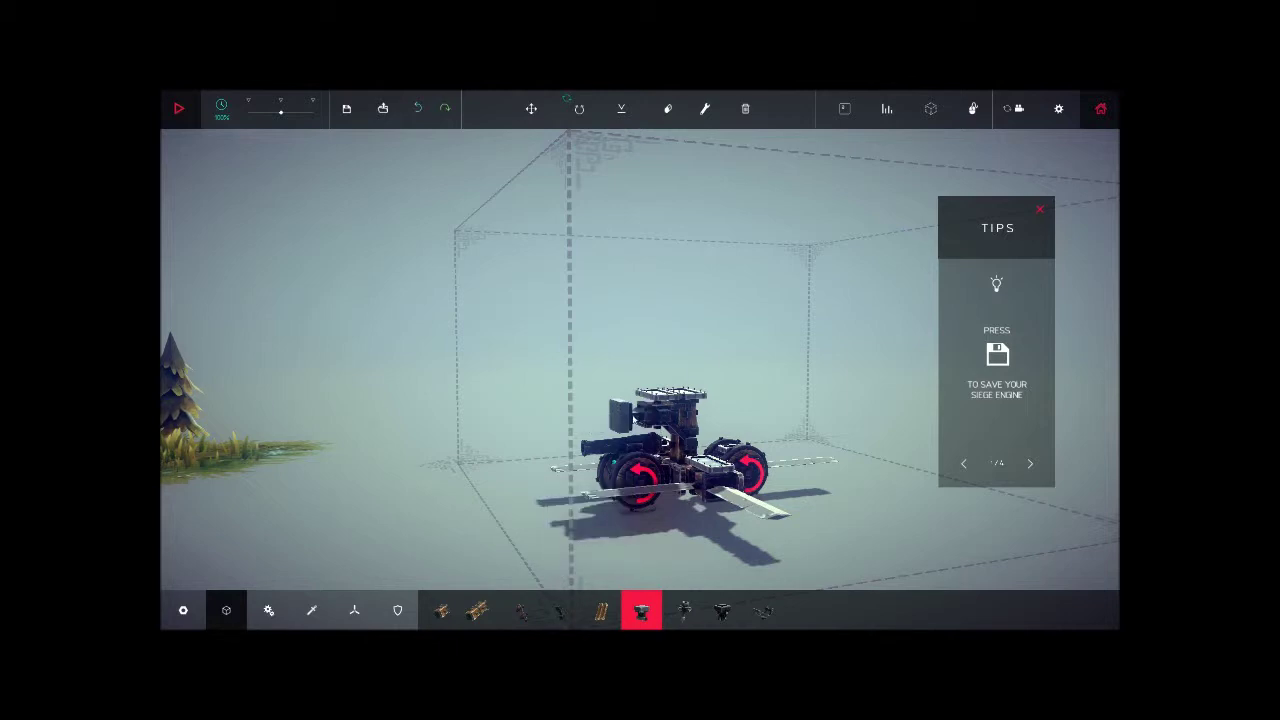
click(622, 415)
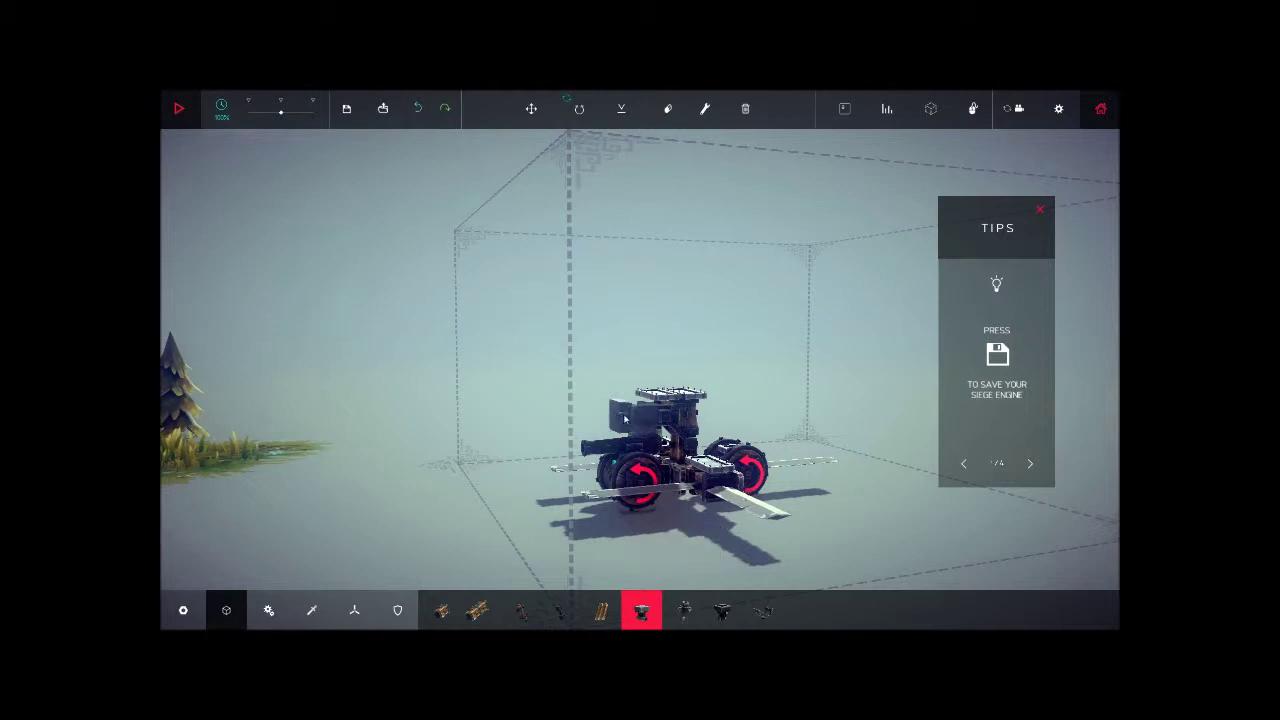
Run and stop a quick test, then add a block beside the grey block and undo it.
click(179, 109)
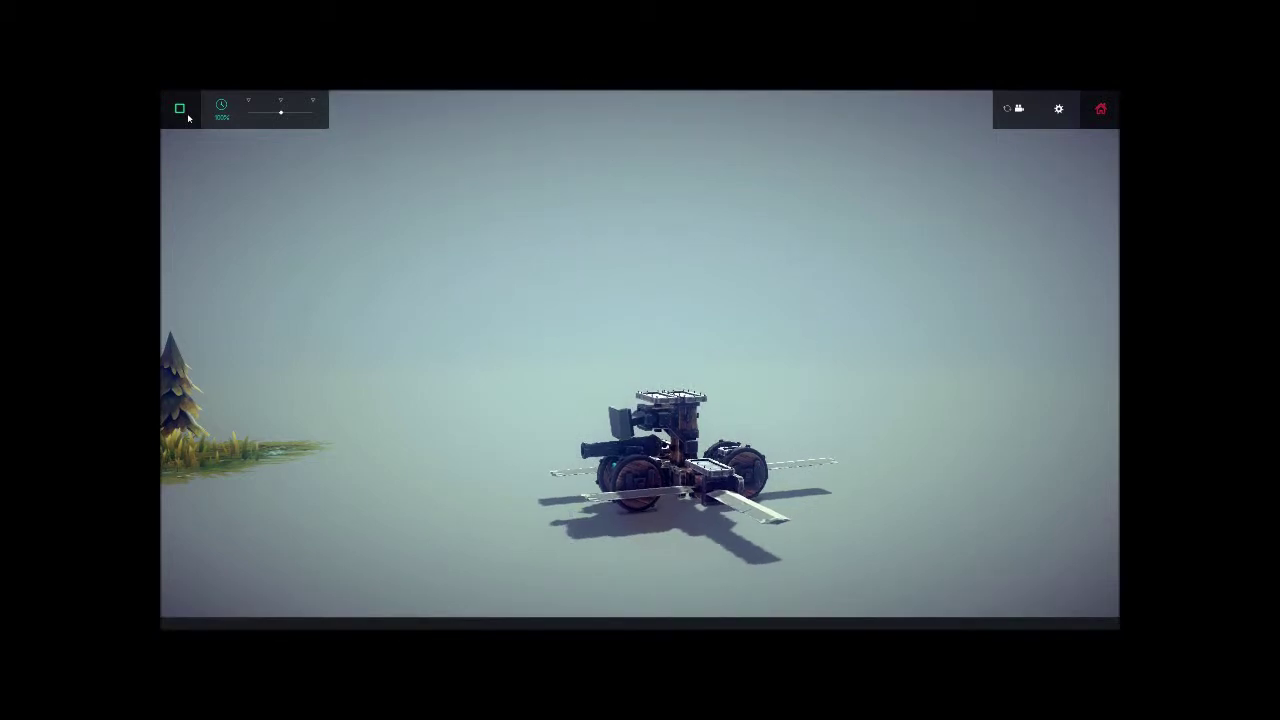
click(180, 109)
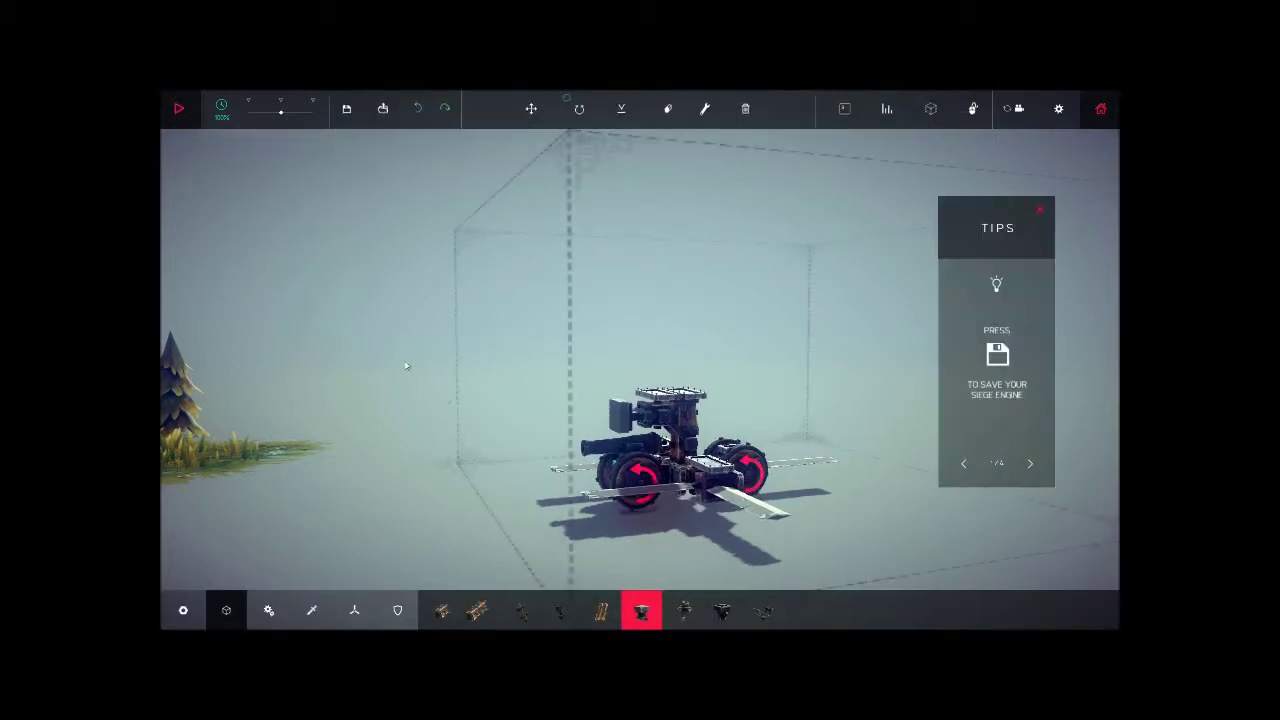
click(612, 415)
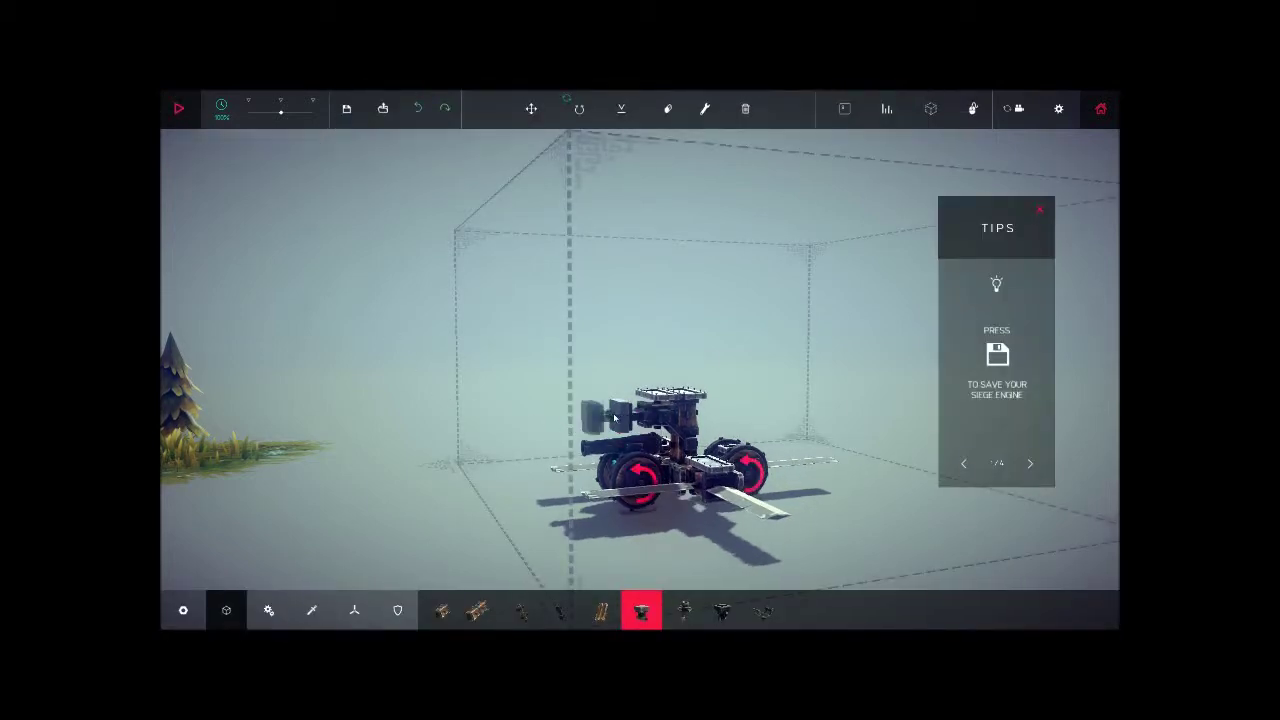
key(ctrl+z)
View the machine from another side and show the Mechanical parts.
mouse_move(640, 430)
mouse_down()
mouse_move(601, 455)
mouse_move(666, 495)
mouse_up()
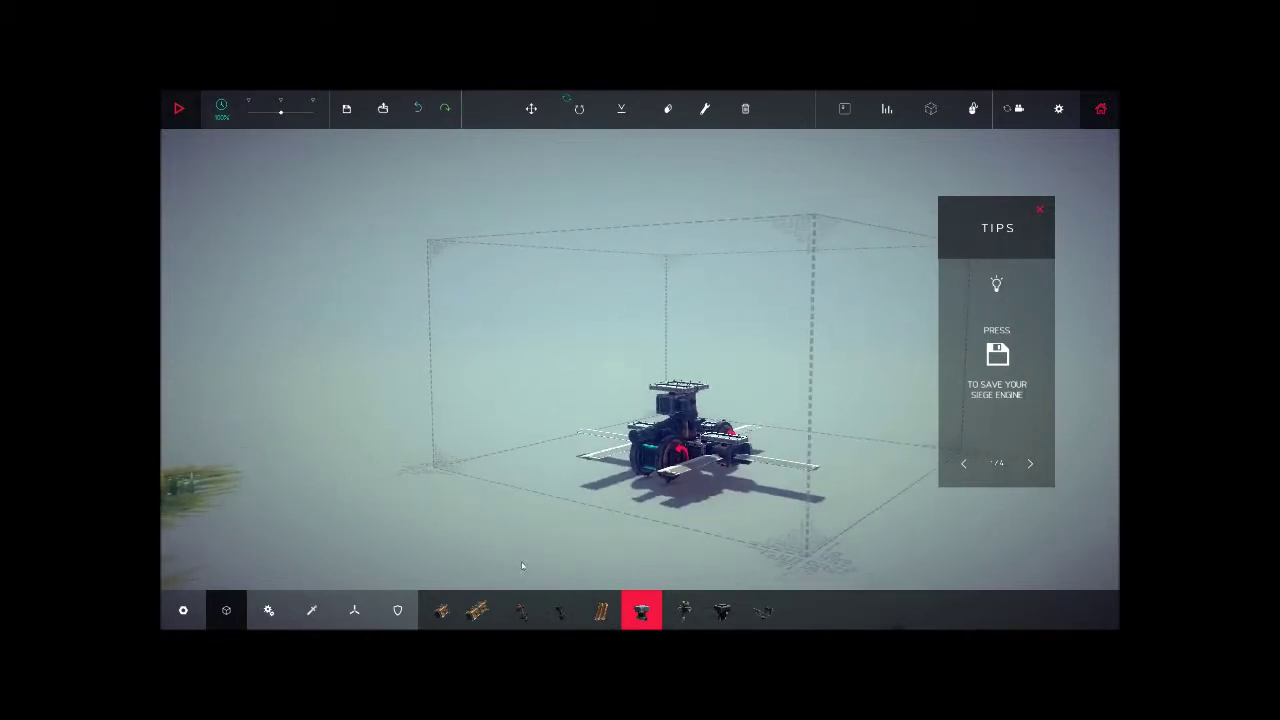
drag(644, 492, 477, 515)
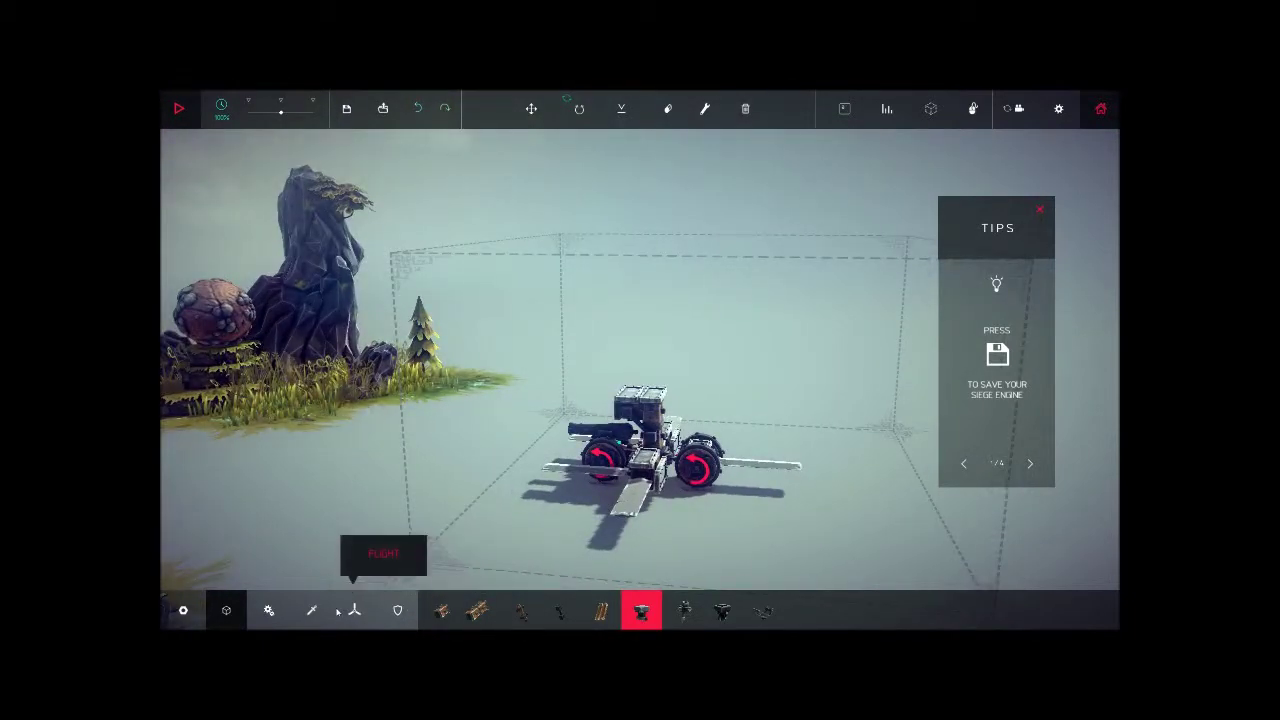
click(269, 610)
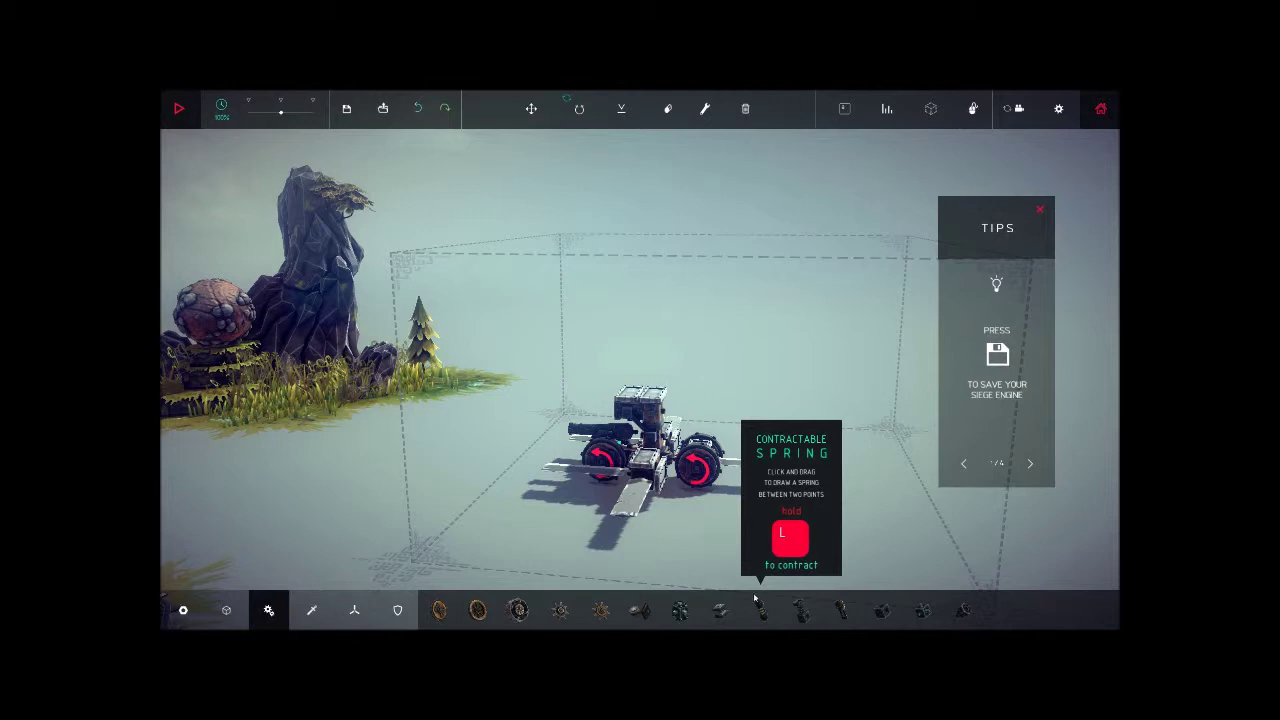
Build a tower of two small wooden blocks on the machine.
click(226, 610)
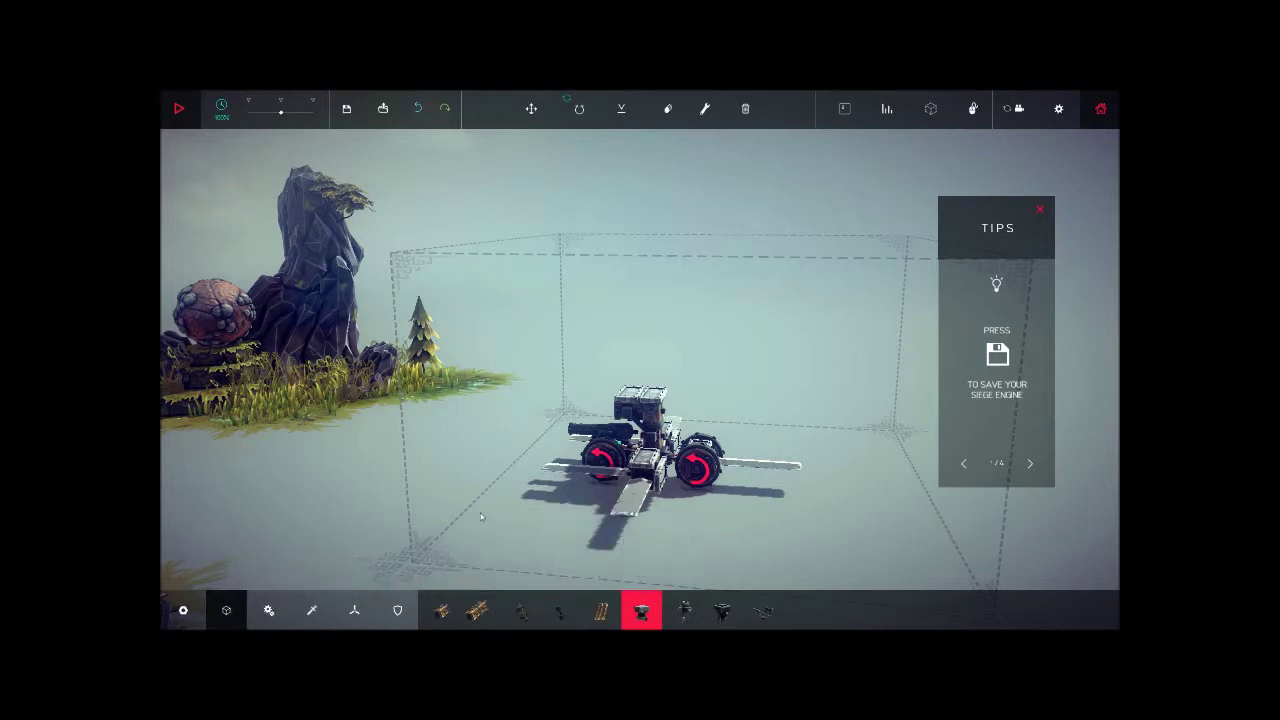
drag(560, 500, 796, 508)
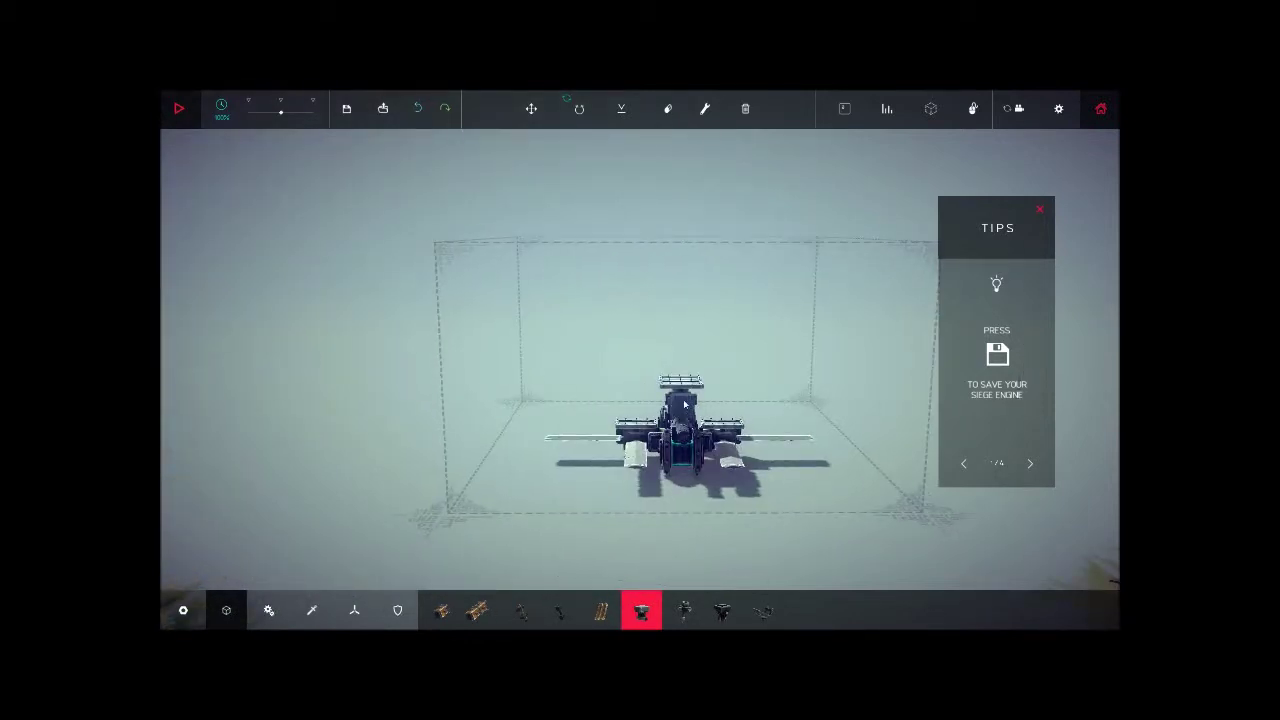
drag(685, 405, 697, 472)
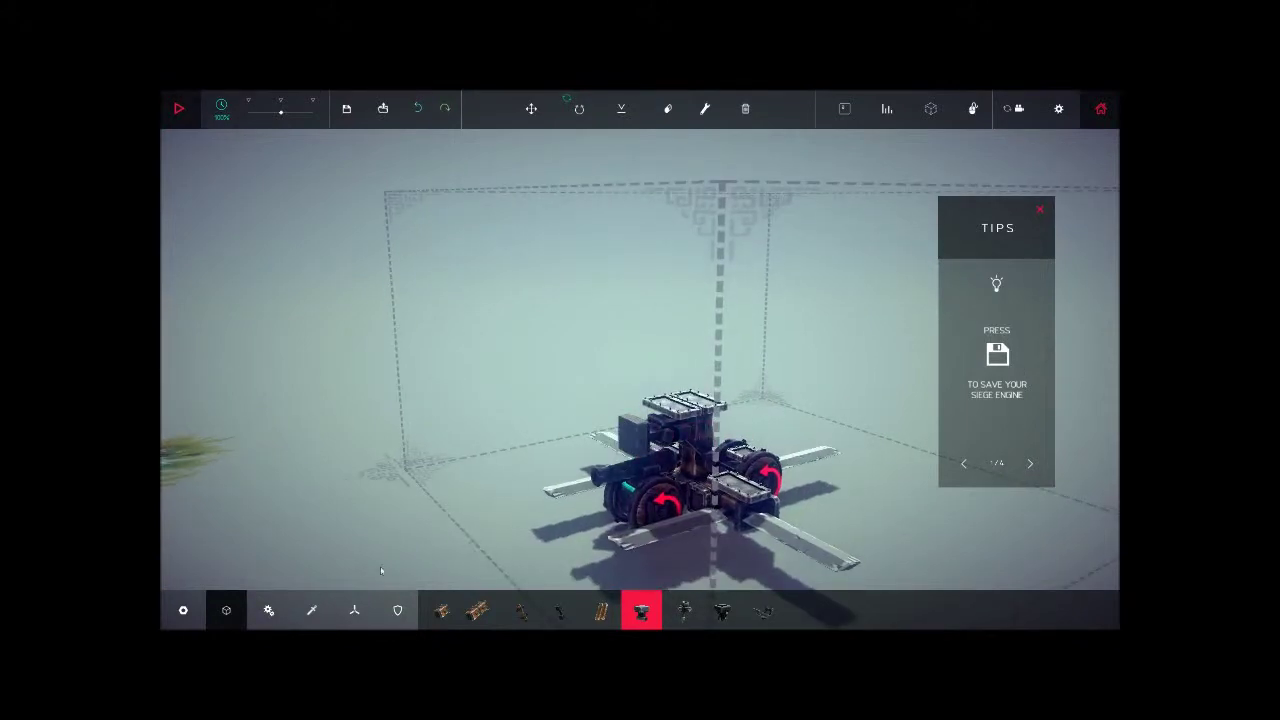
click(470, 610)
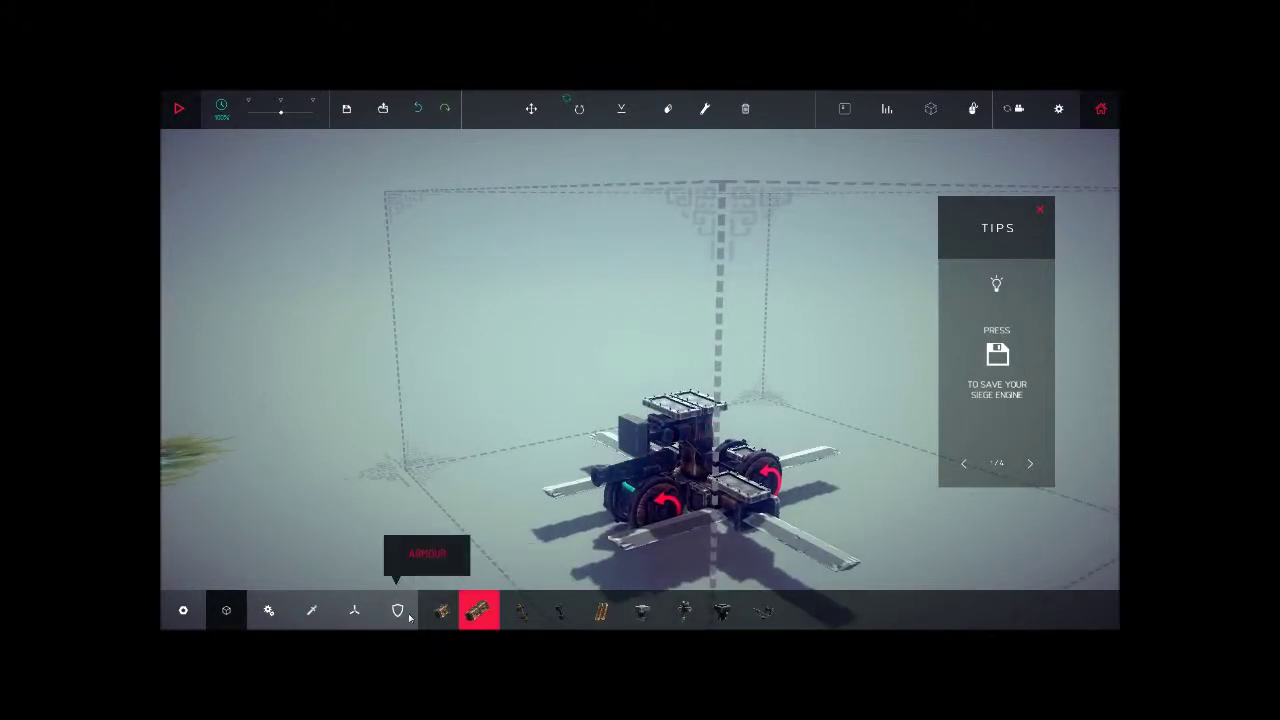
click(442, 610)
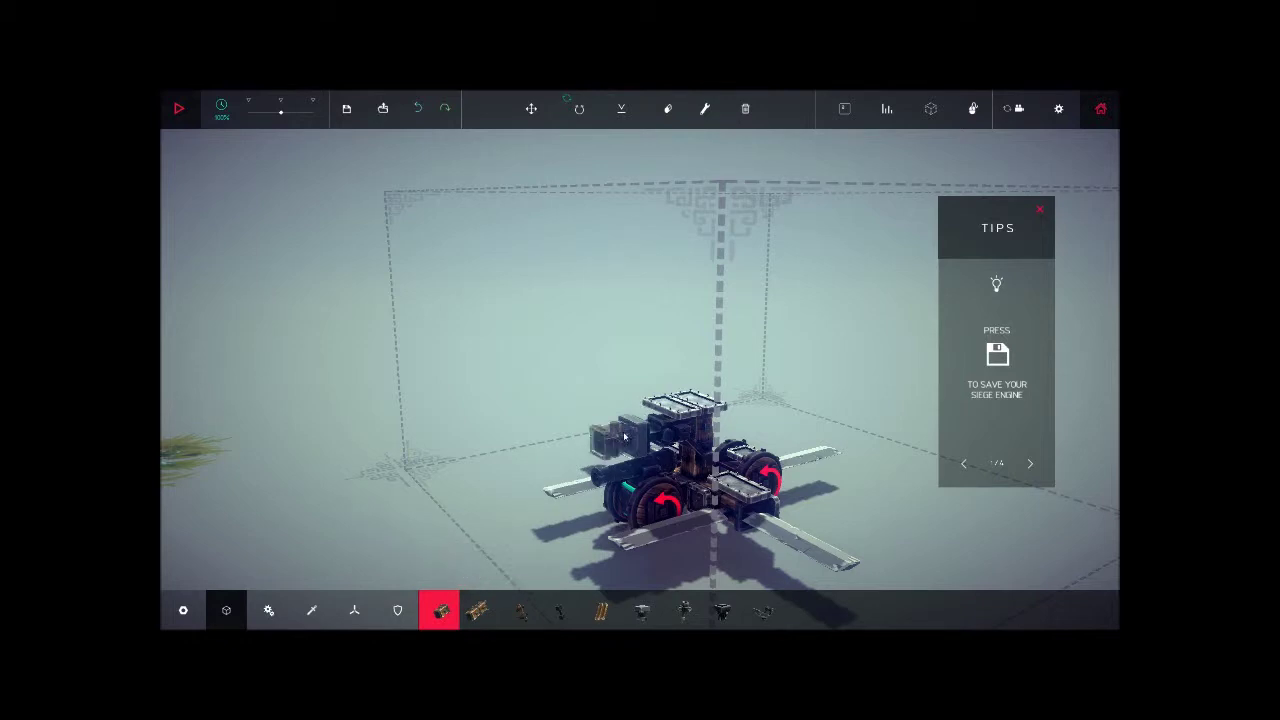
click(610, 441)
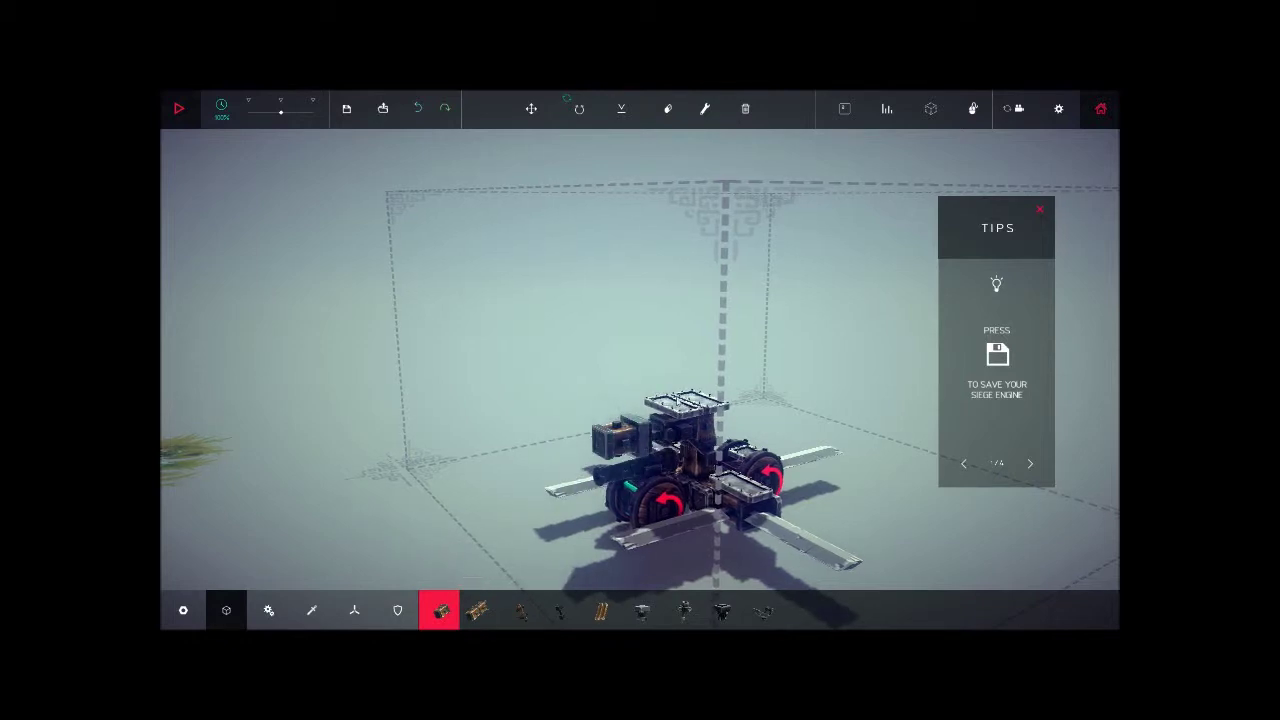
click(677, 407)
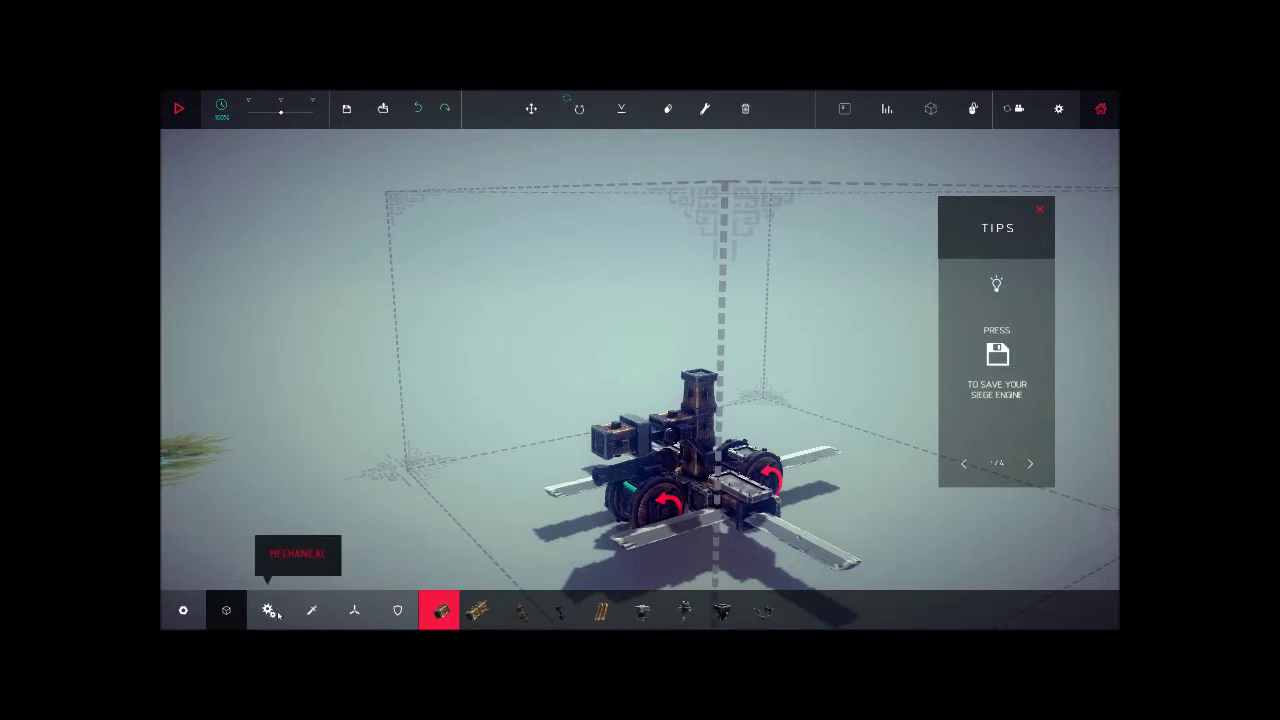
Link the tower top to the left box with a Contractable Spring, removing an unwanted part.
click(276, 612)
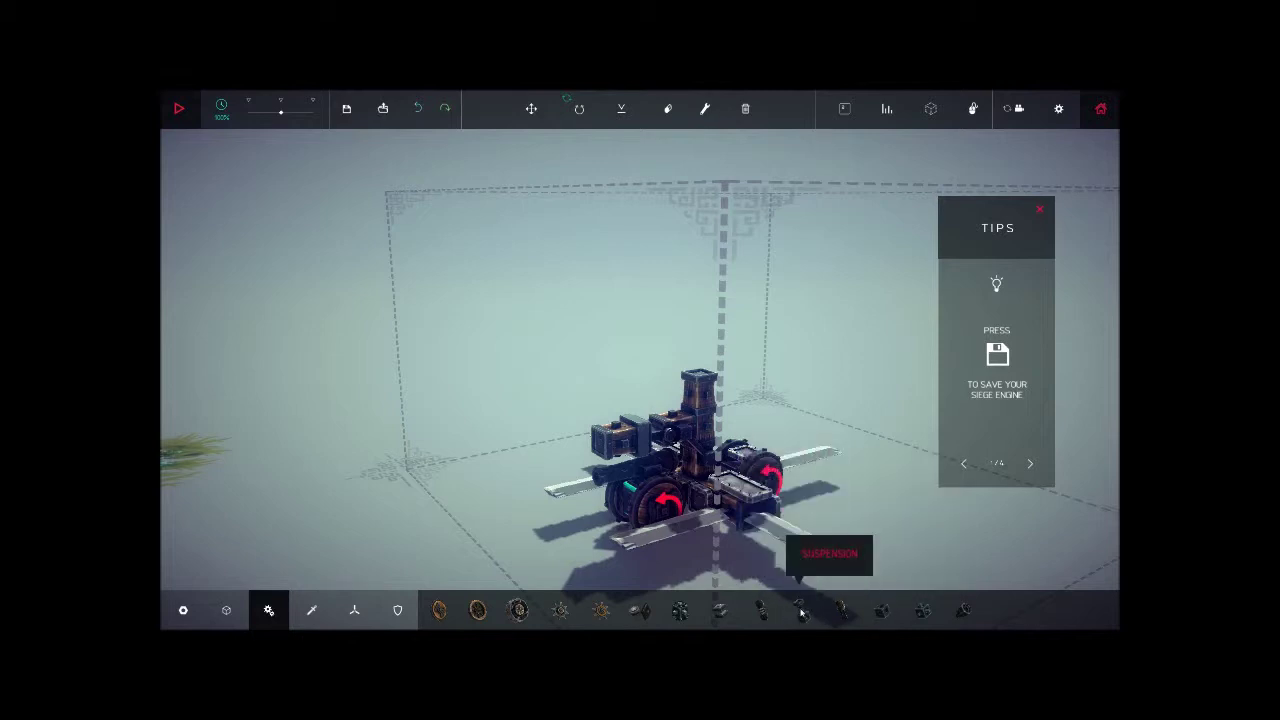
click(762, 610)
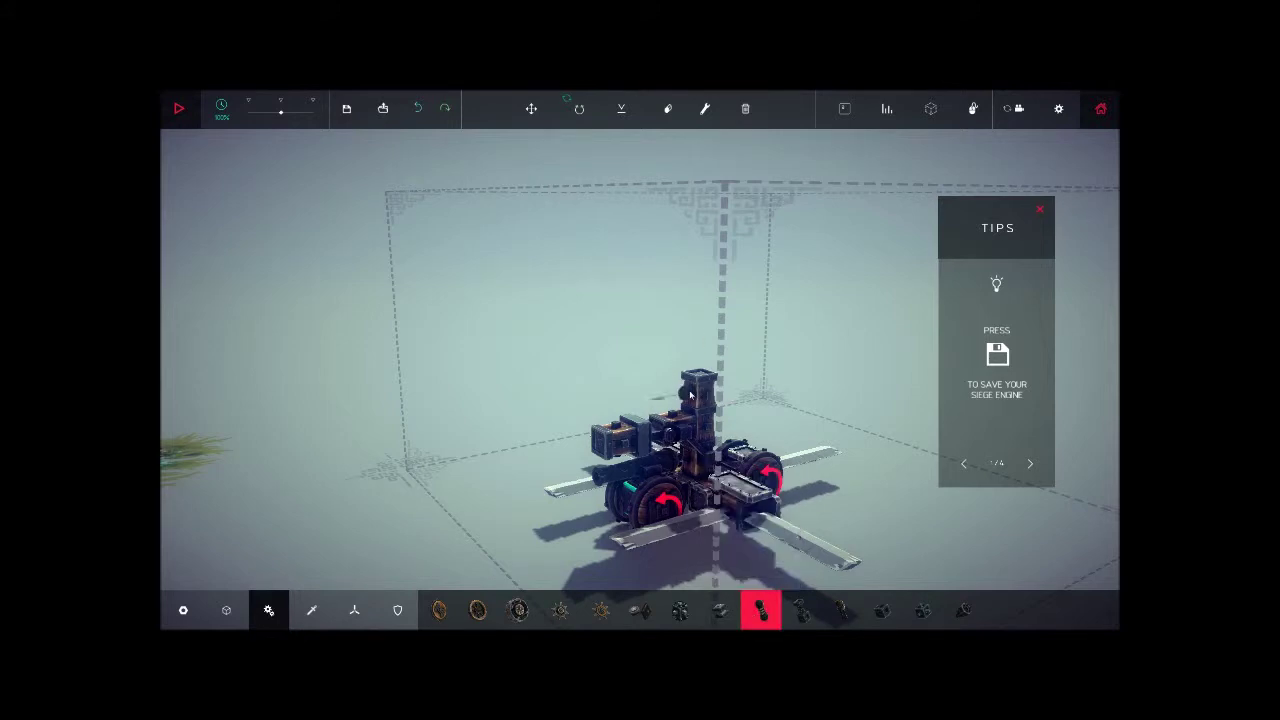
drag(690, 395, 615, 428)
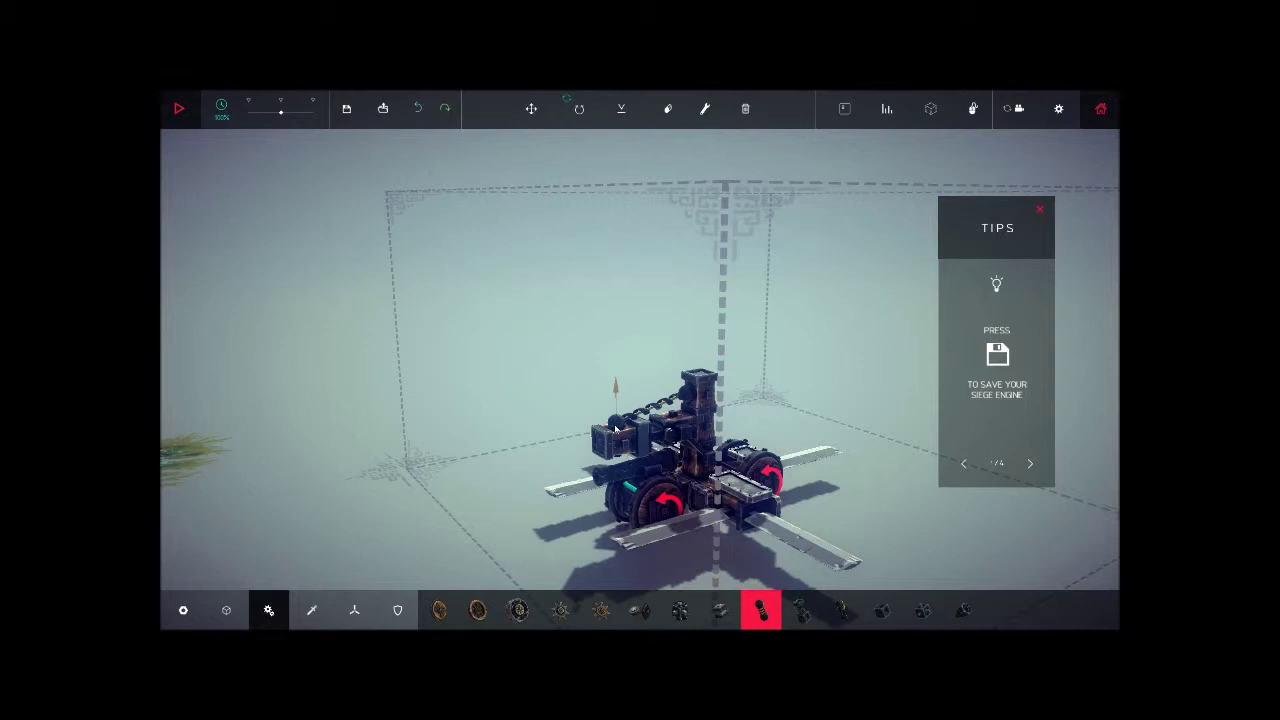
key(x)
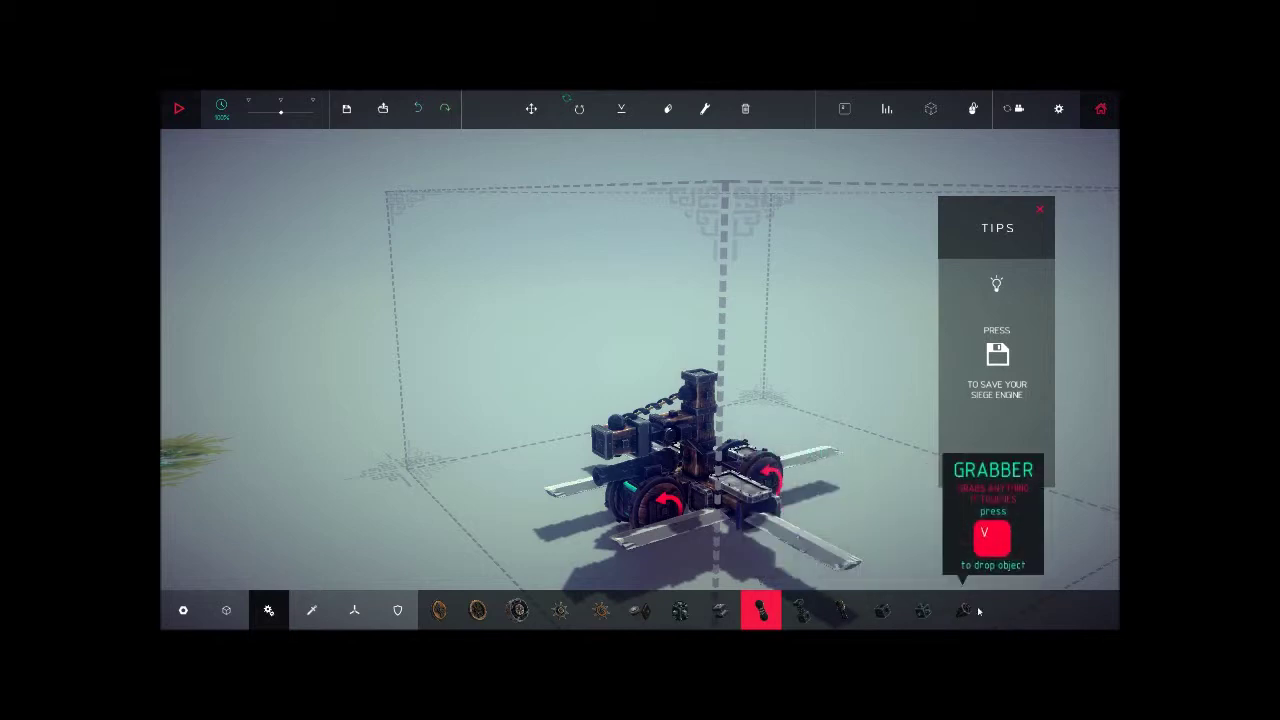
Add a Grabber to the arm, inspect the finished machine, and start the level run.
click(963, 609)
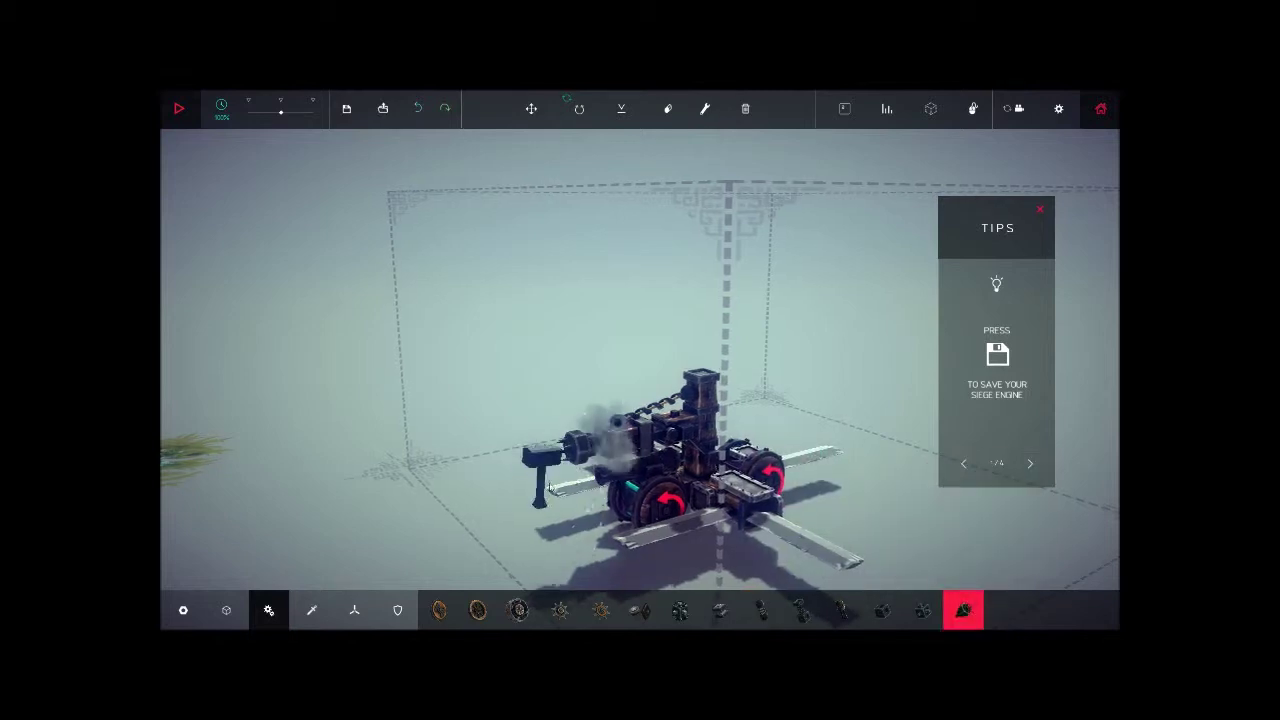
drag(600, 447, 450, 420)
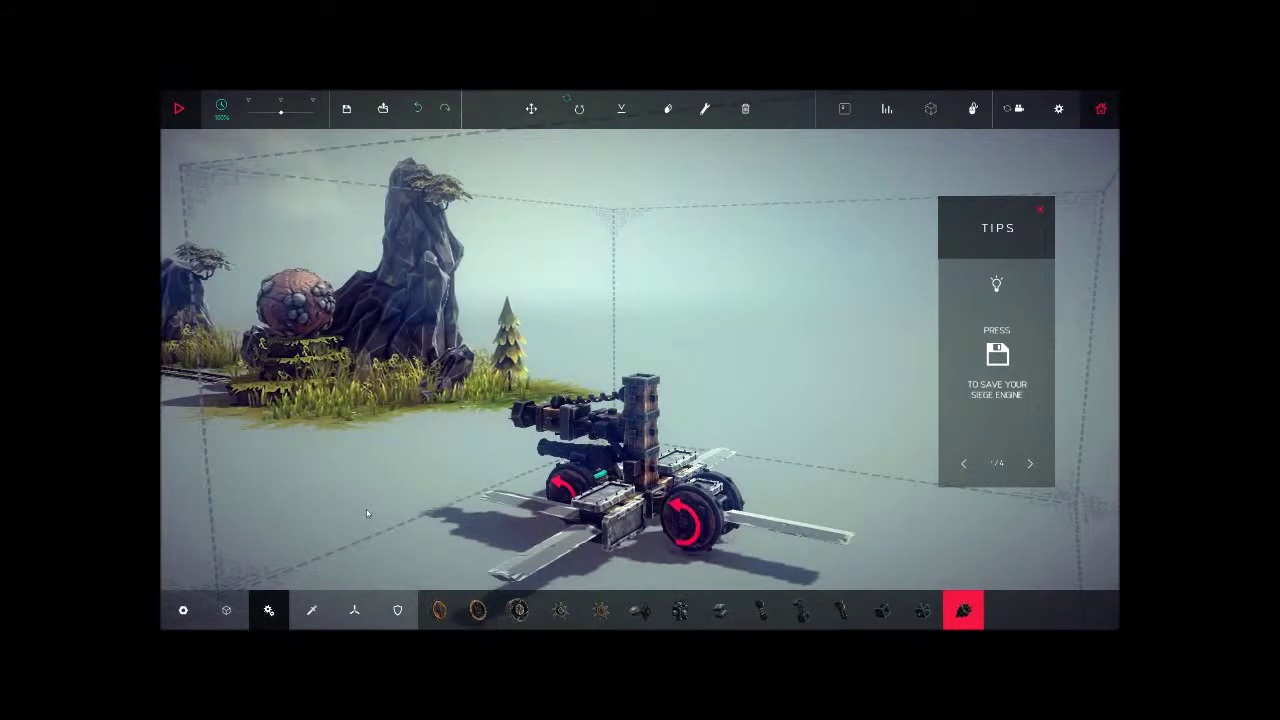
drag(367, 513, 445, 492)
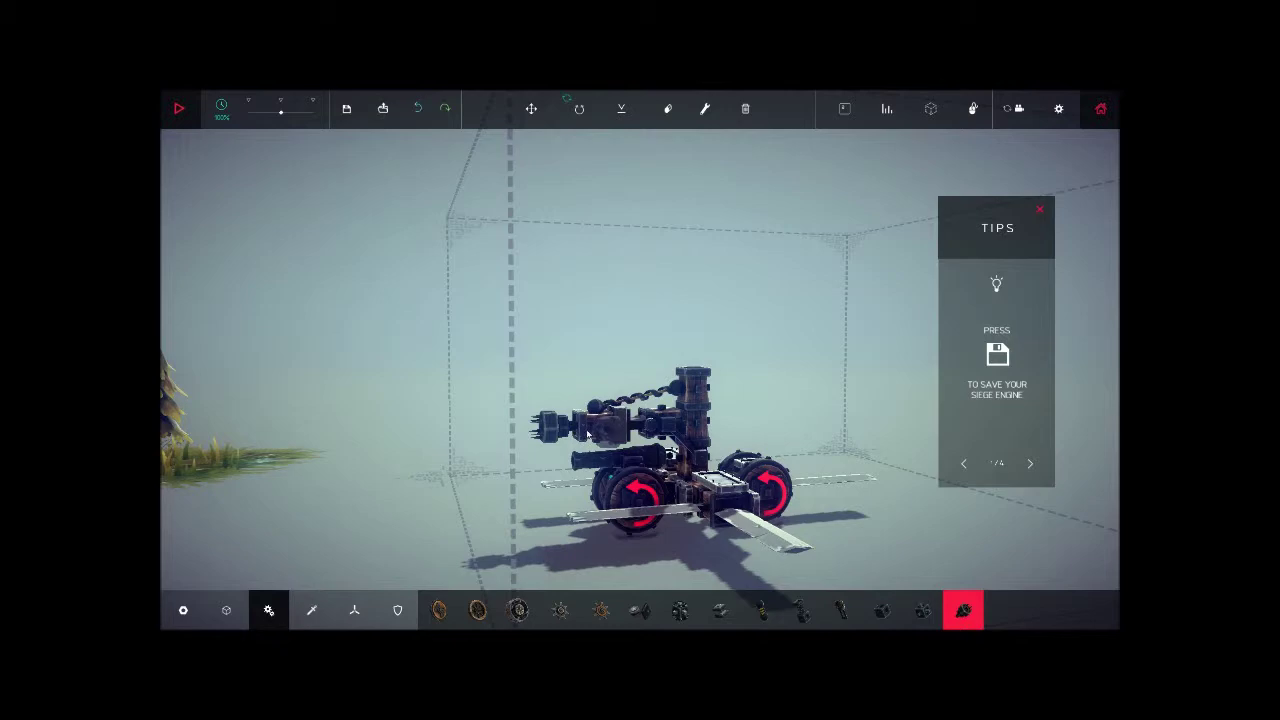
mouse_move(500, 480)
mouse_down()
mouse_move(417, 477)
mouse_move(480, 500)
mouse_up()
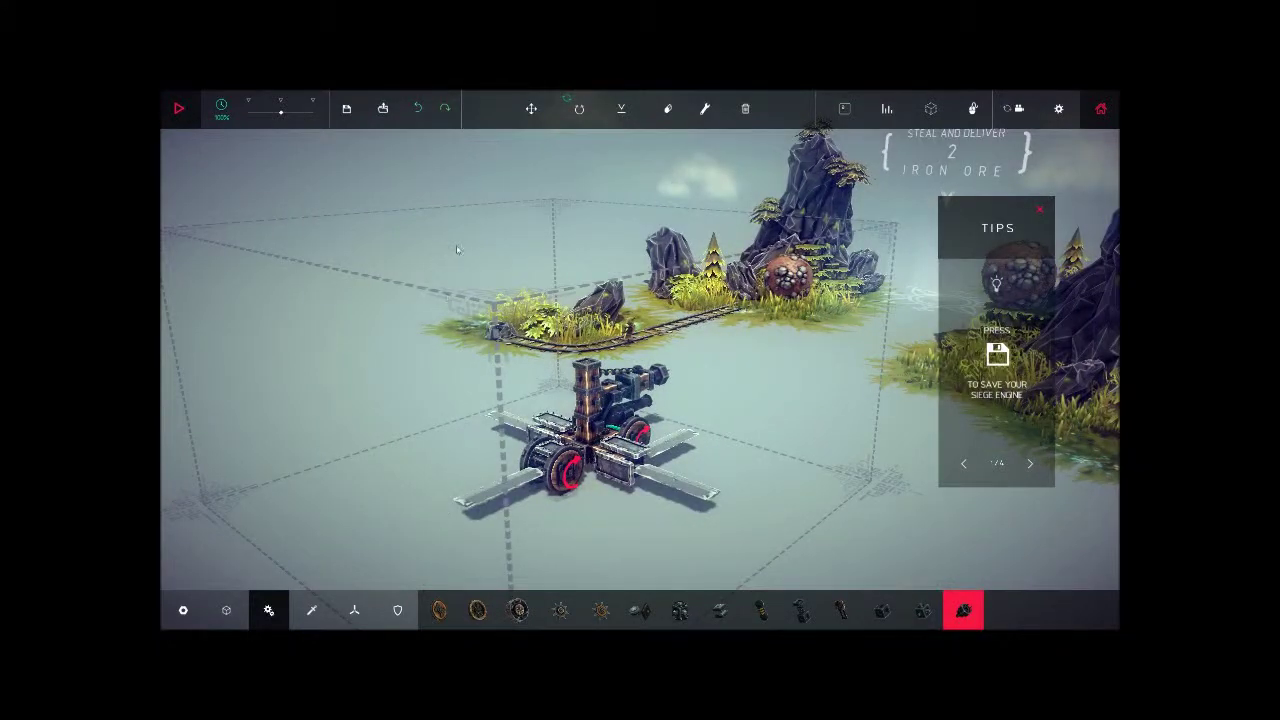
click(180, 110)
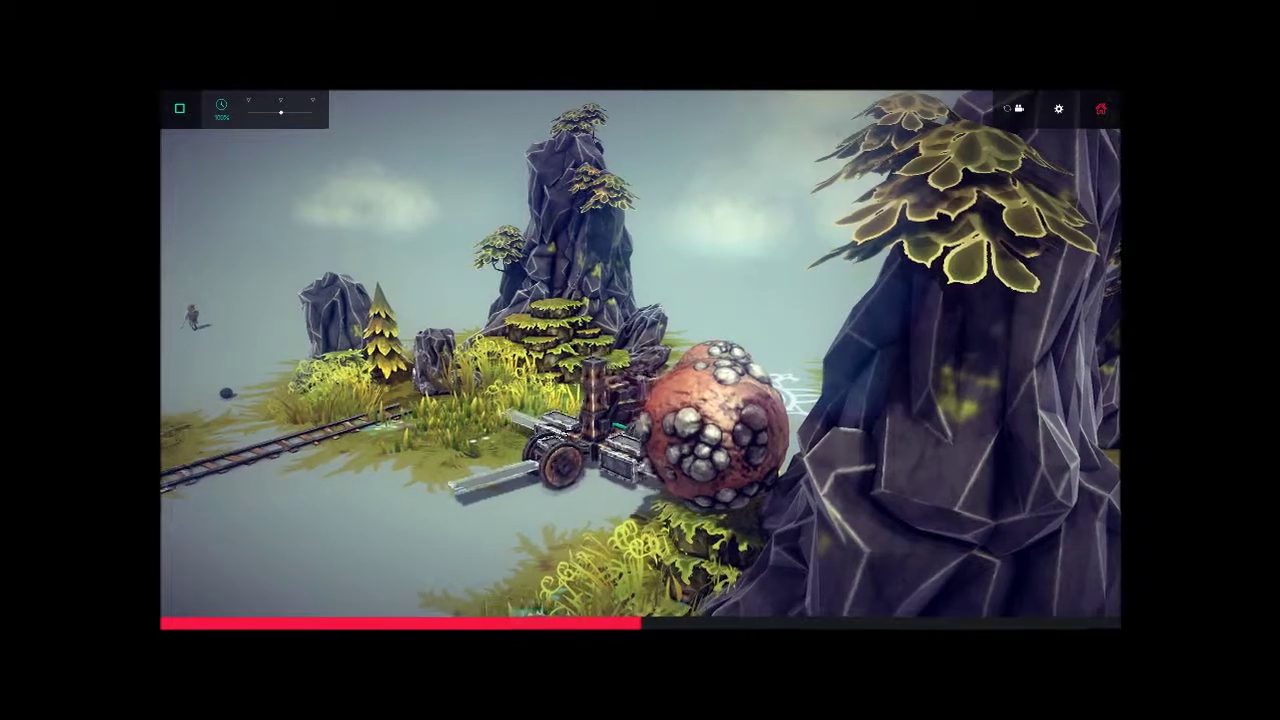
Orbit to an overhead view of the machine near the iron ore boulders.
drag(358, 258, 519, 417)
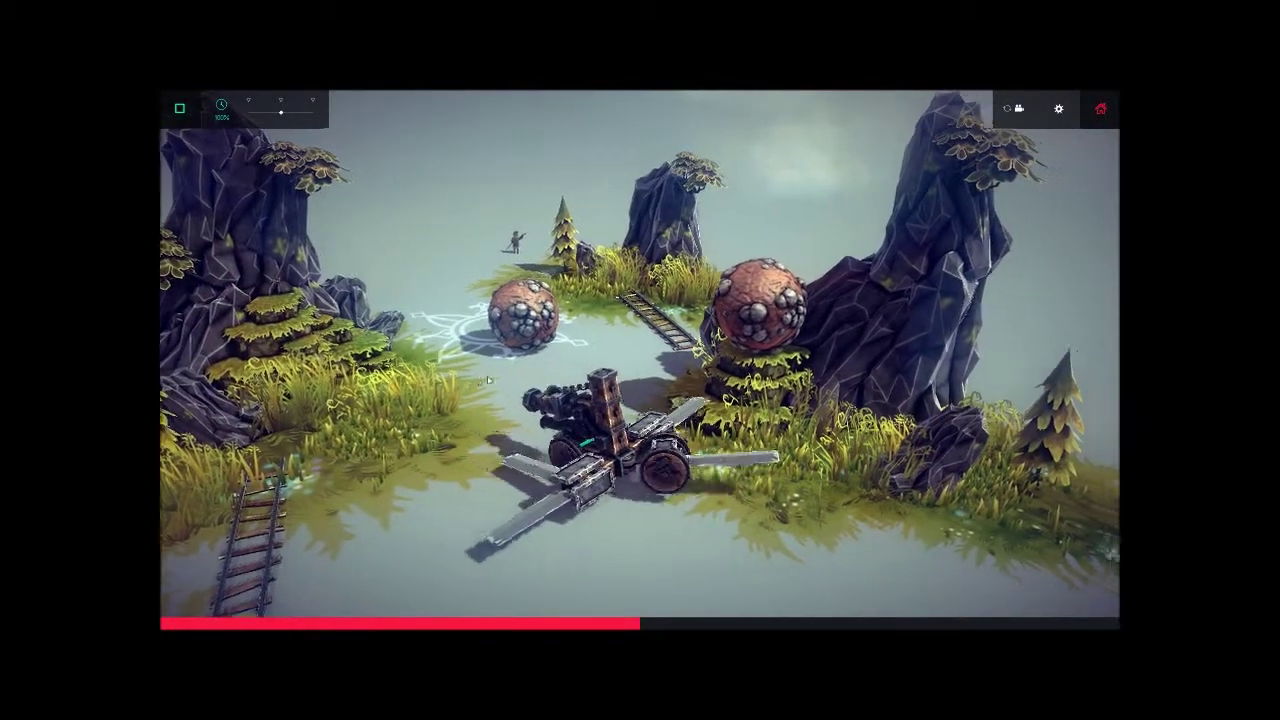
scroll(487, 400, down, 3)
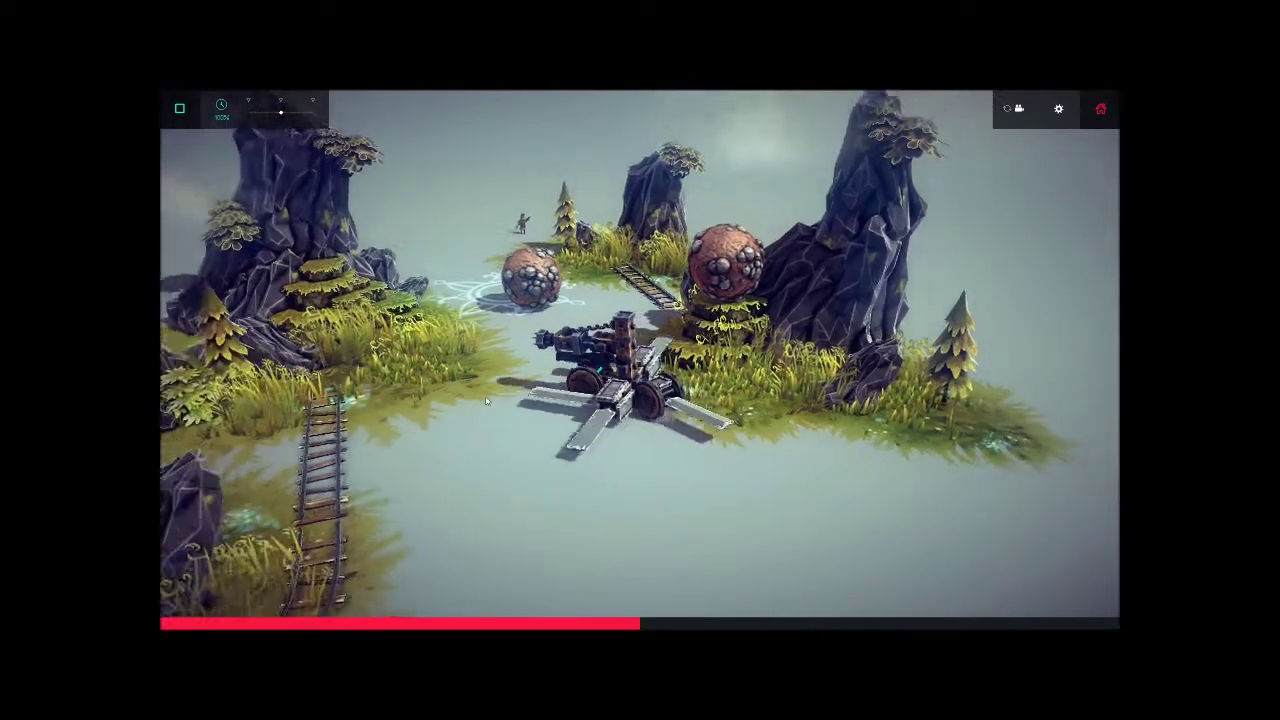
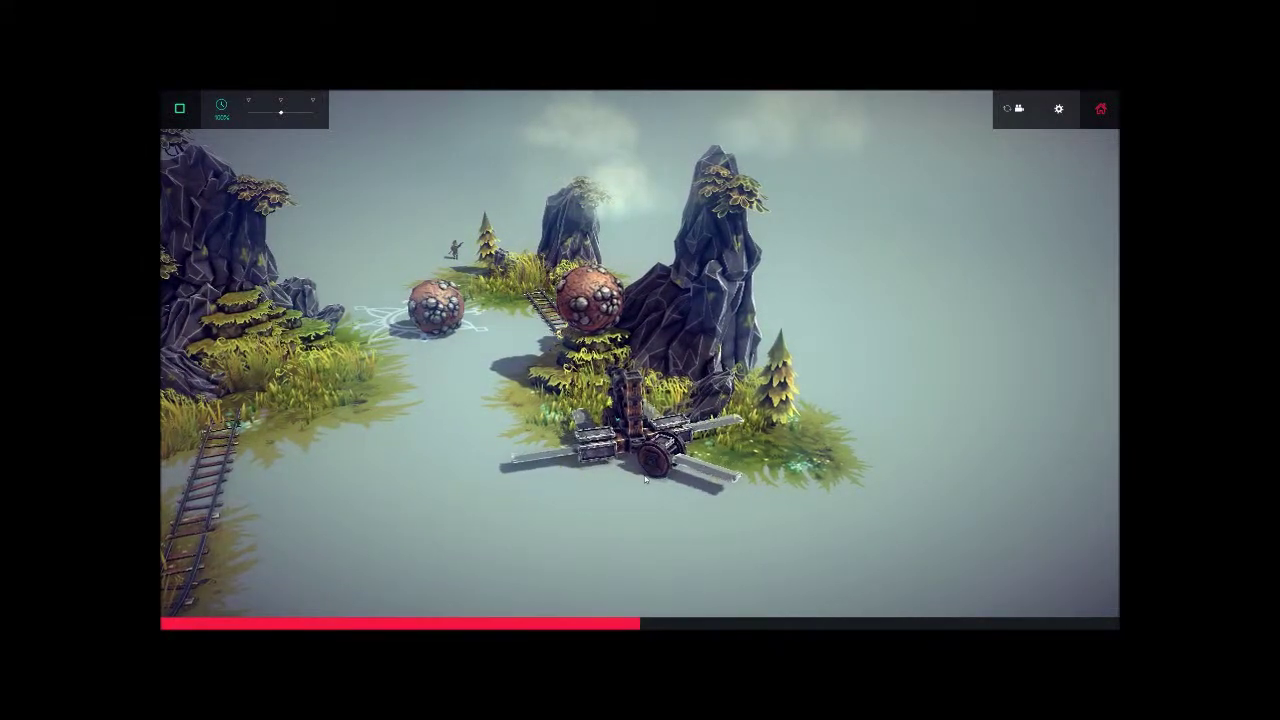
Follow the running machine from several angles, then stop the test run.
mouse_move(700, 470)
mouse_down()
mouse_move(524, 478)
mouse_move(457, 463)
mouse_up()
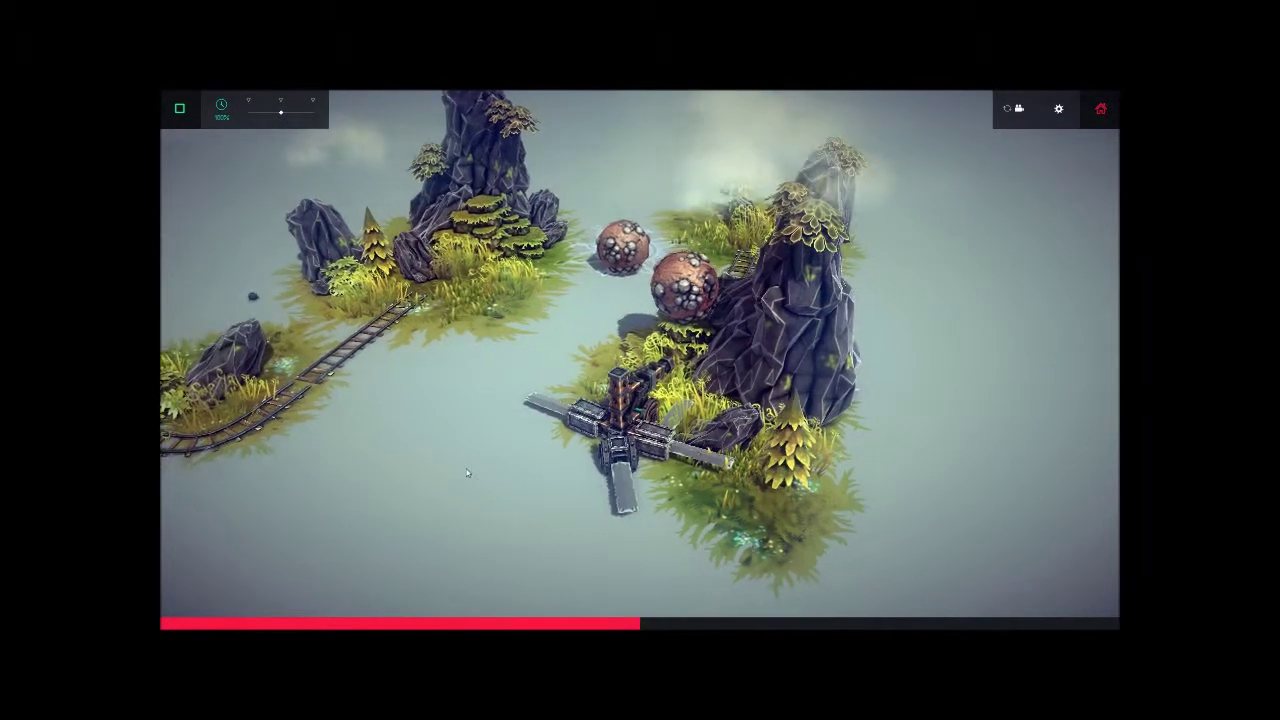
drag(458, 467, 481, 477)
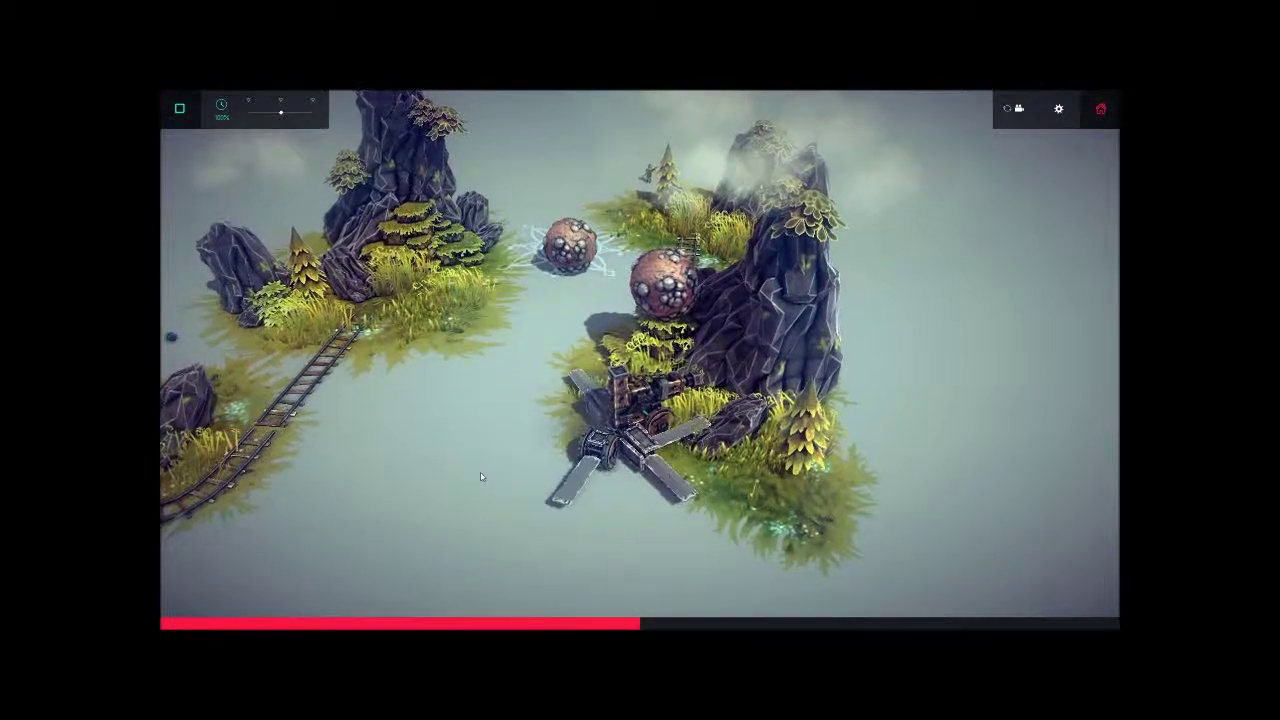
drag(481, 477, 700, 480)
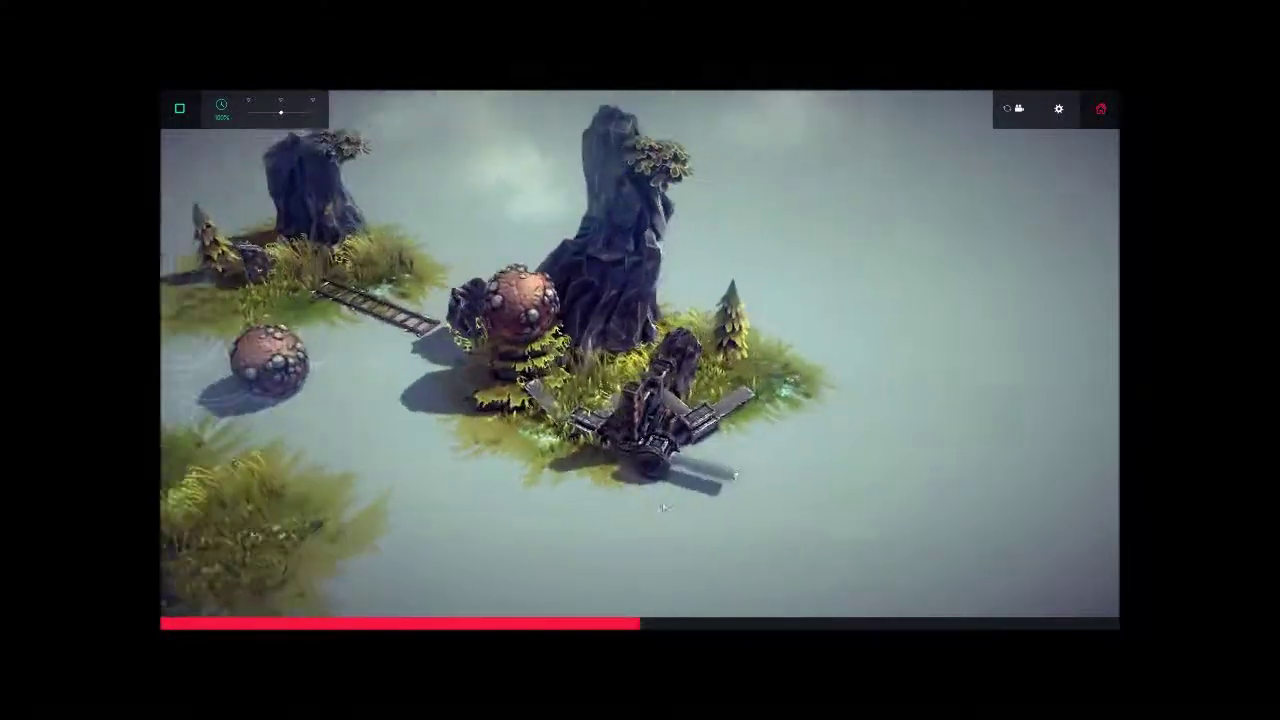
scroll(700, 480, down, 5)
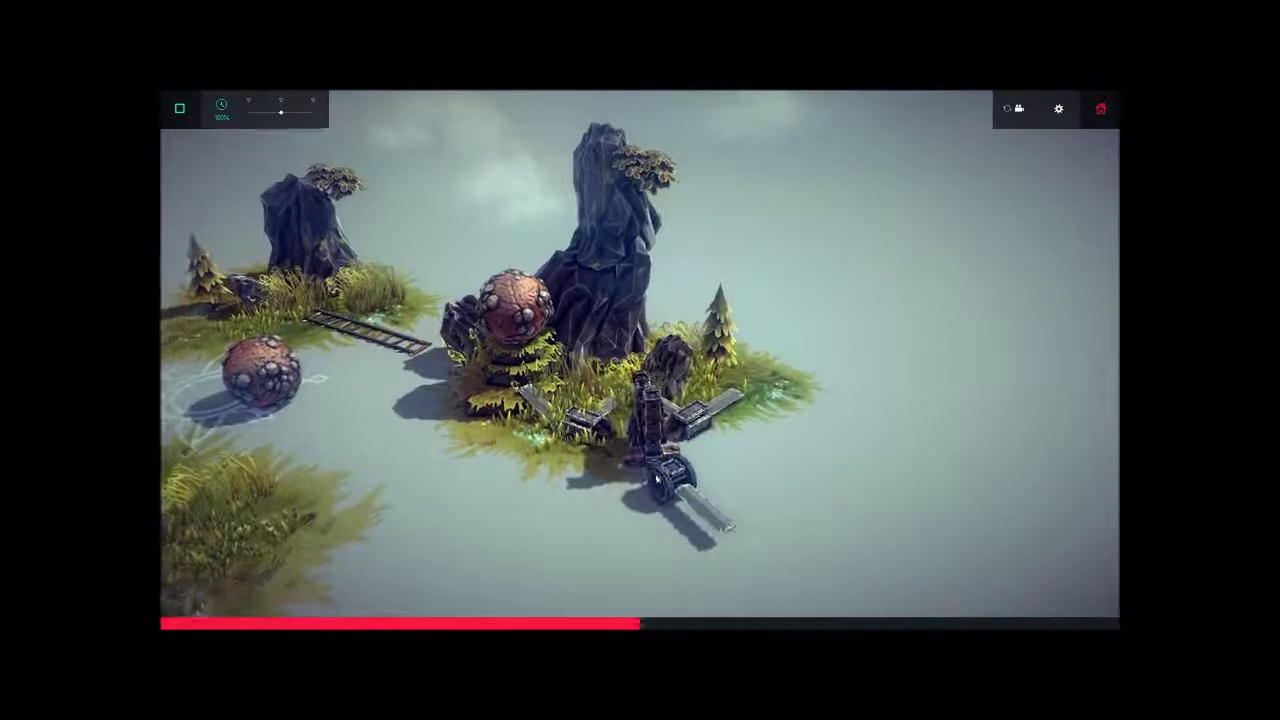
mouse_move(700, 480)
mouse_down()
mouse_move(608, 480)
mouse_move(599, 467)
mouse_up()
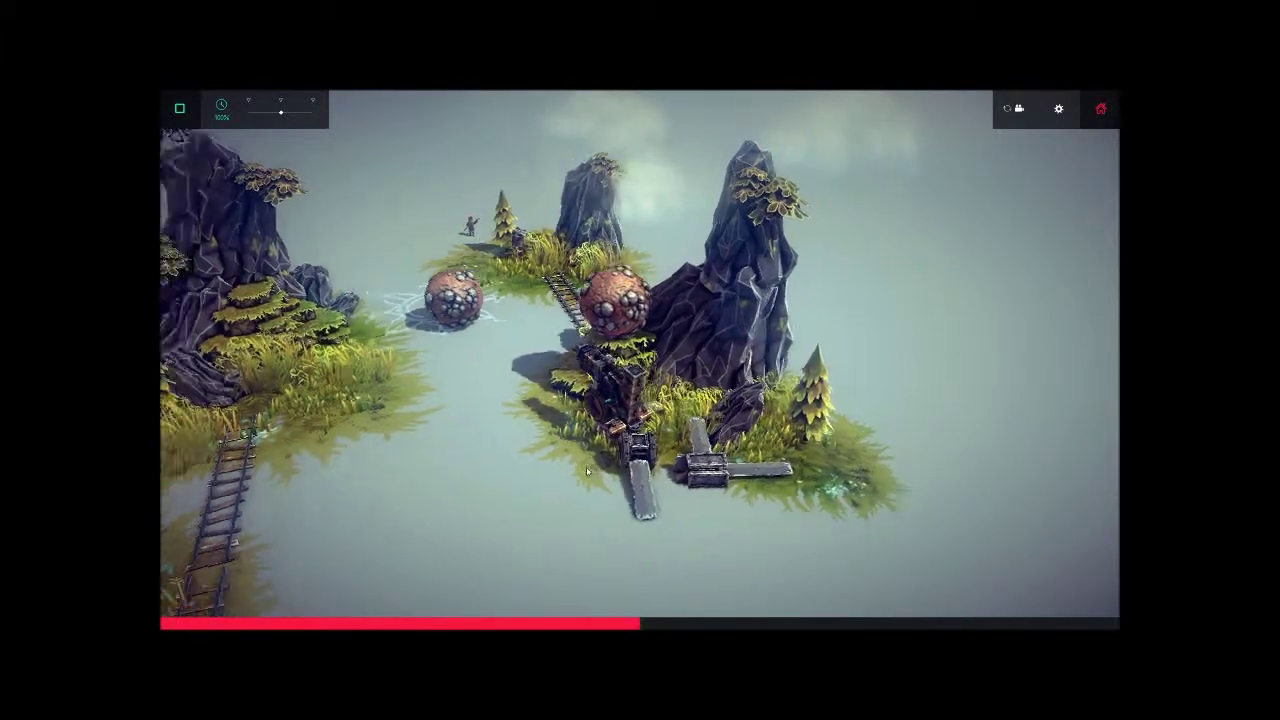
drag(599, 467, 547, 478)
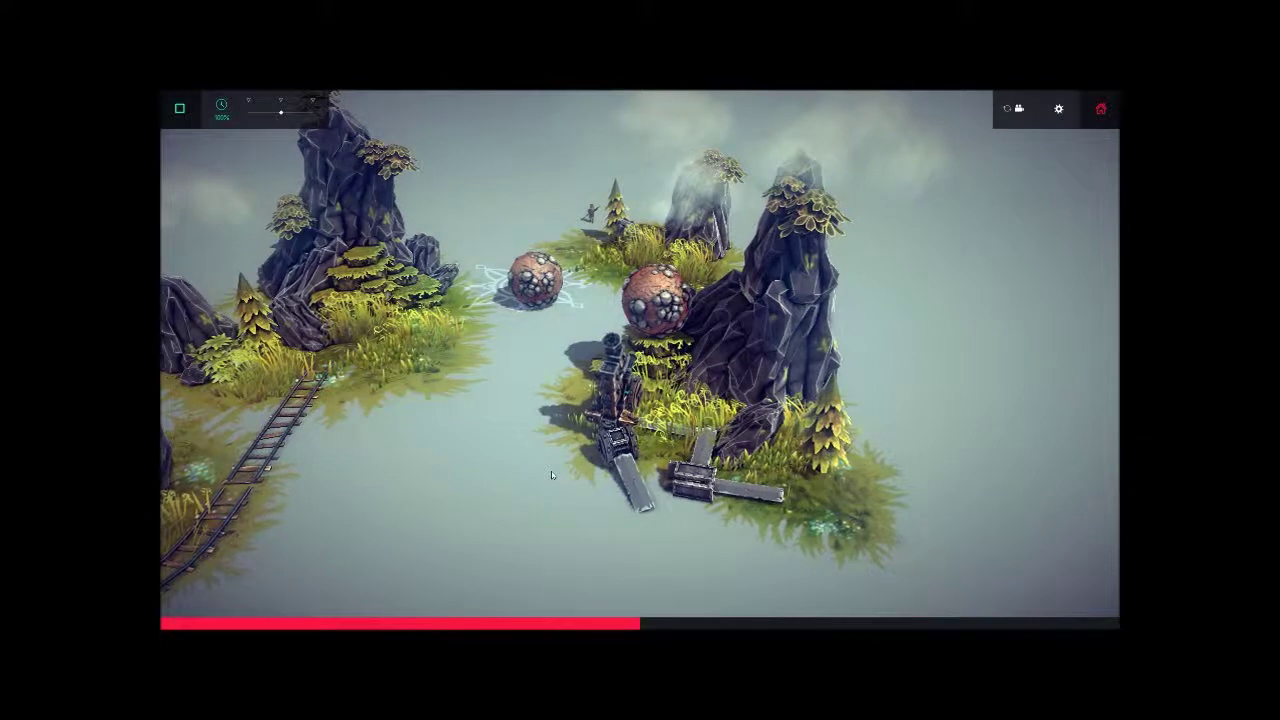
drag(551, 471, 374, 497)
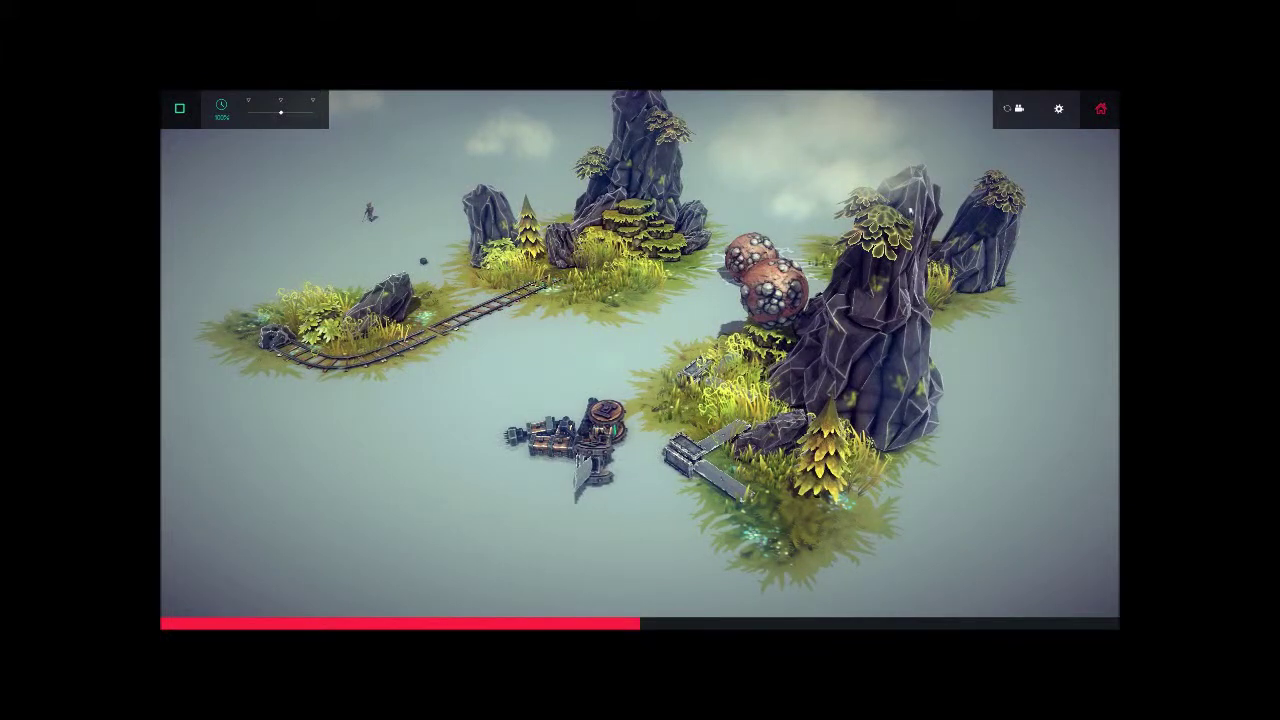
click(180, 109)
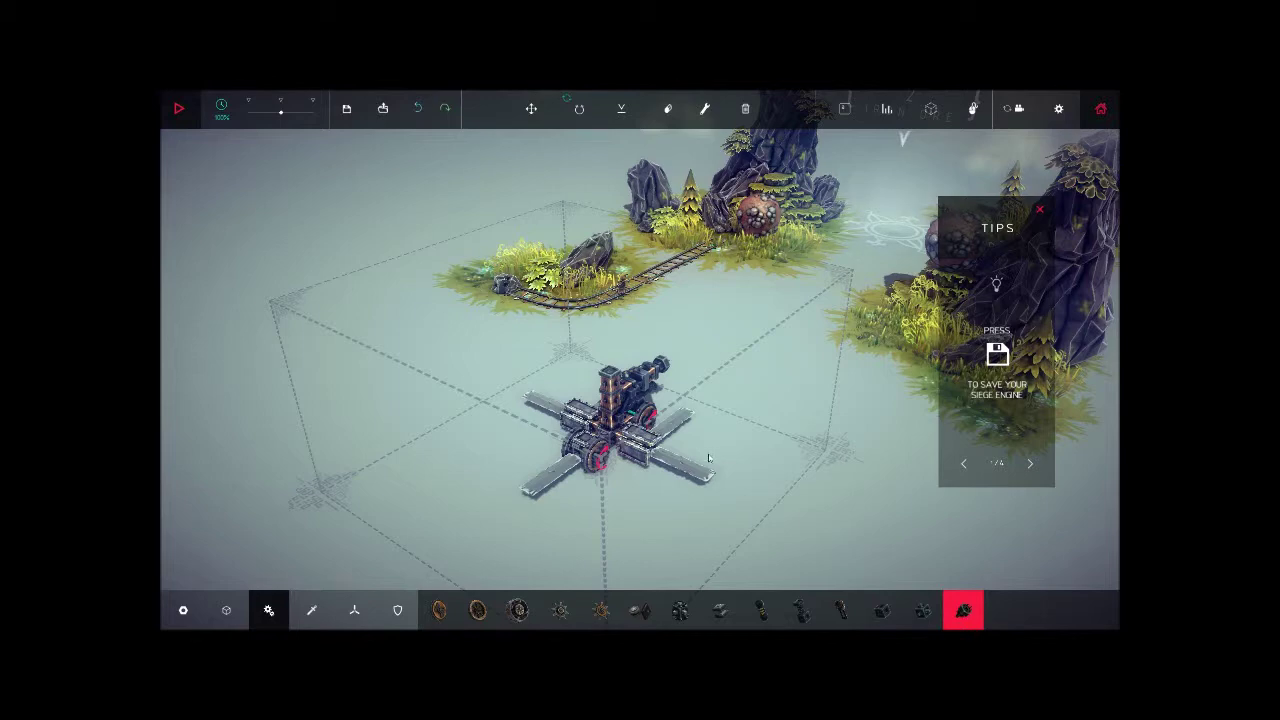
Remove the upper-left blade and inspect the rebuilt wheeled cart from front and sides.
click(543, 407)
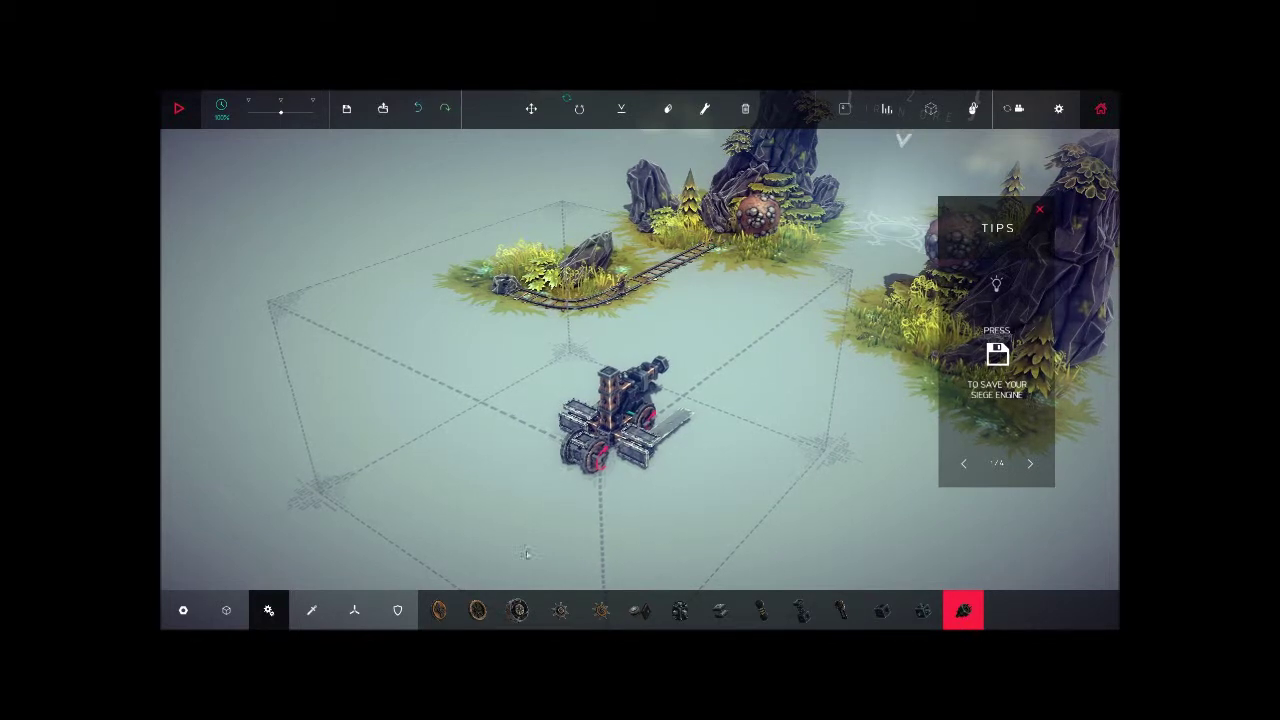
drag(527, 553, 554, 512)
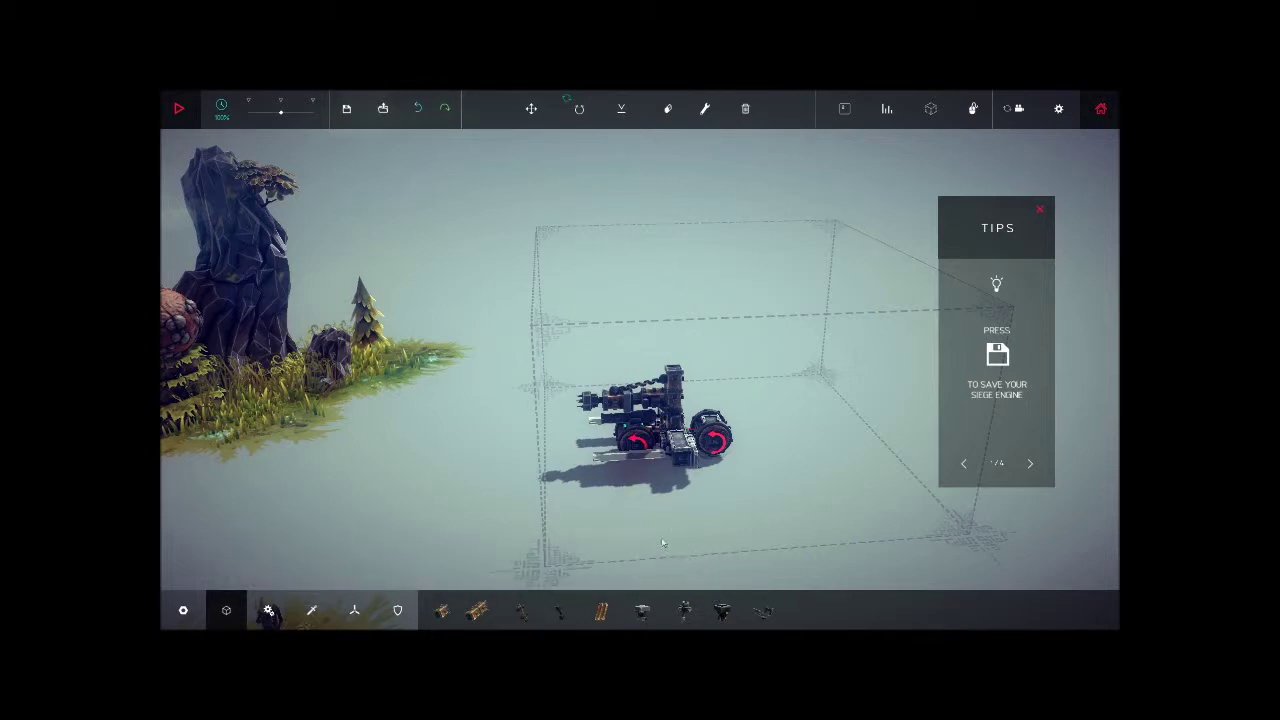
drag(663, 543, 586, 556)
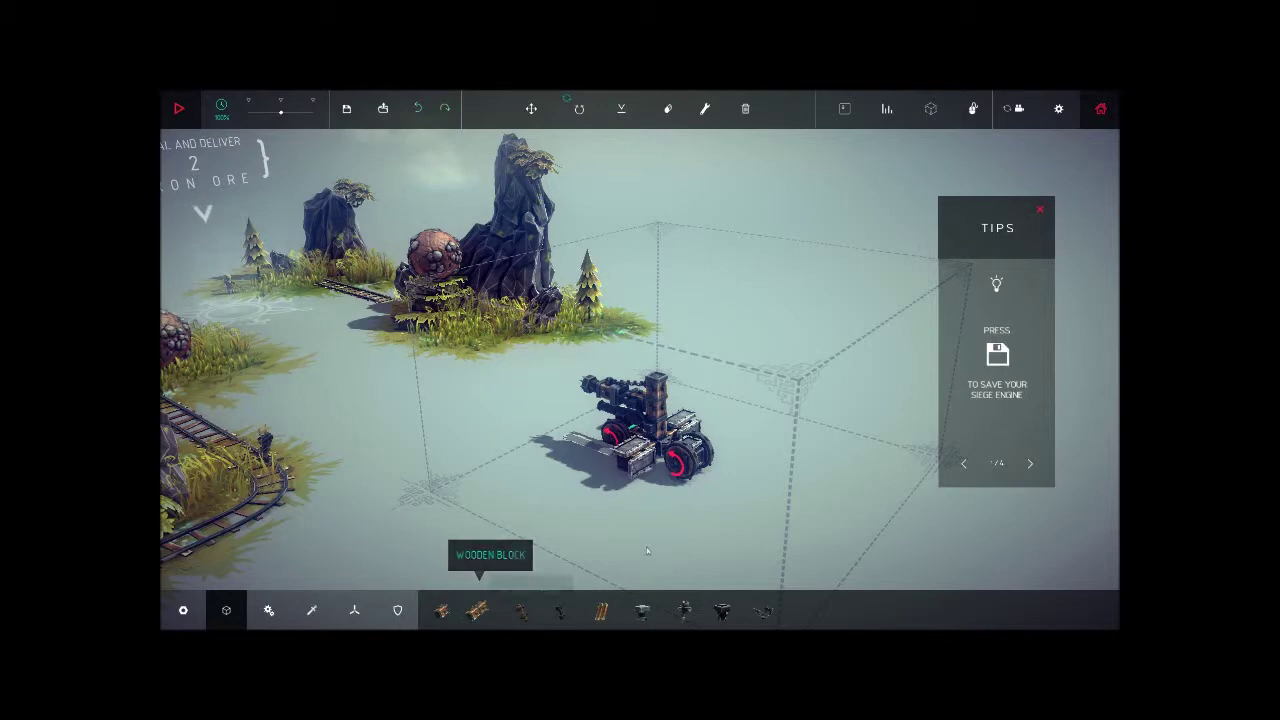
drag(647, 550, 683, 510)
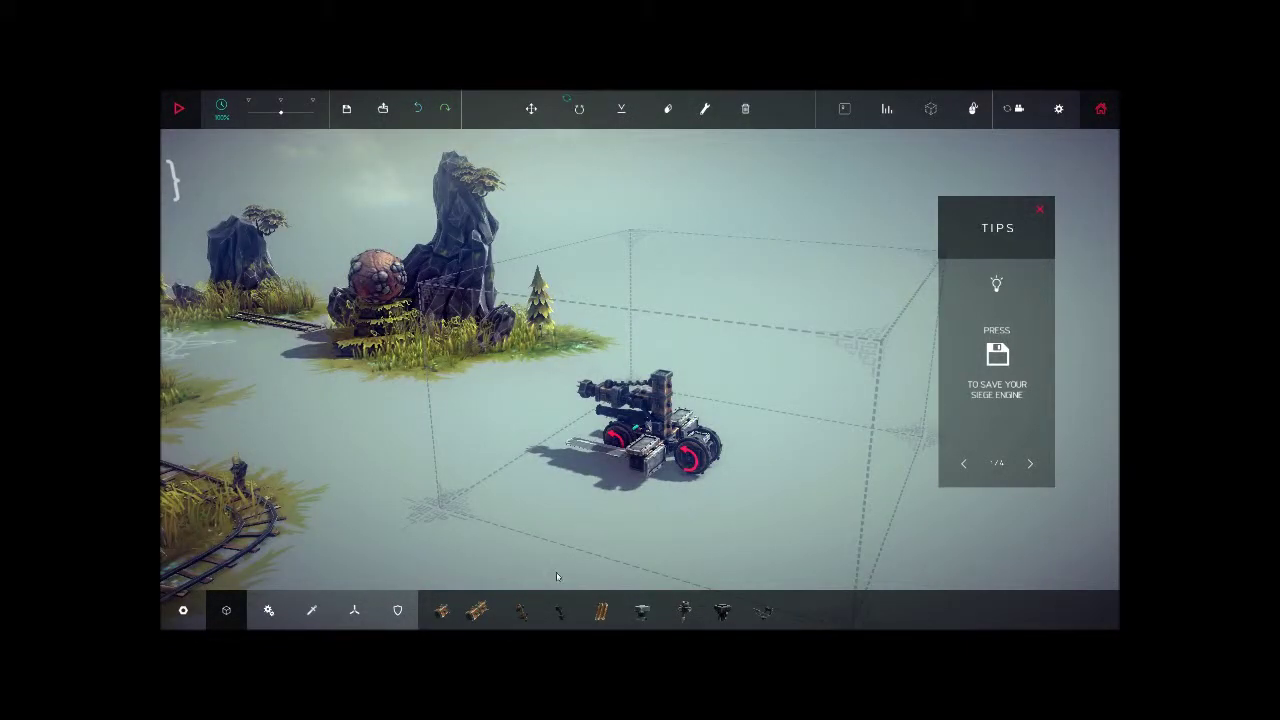
drag(501, 566, 420, 590)
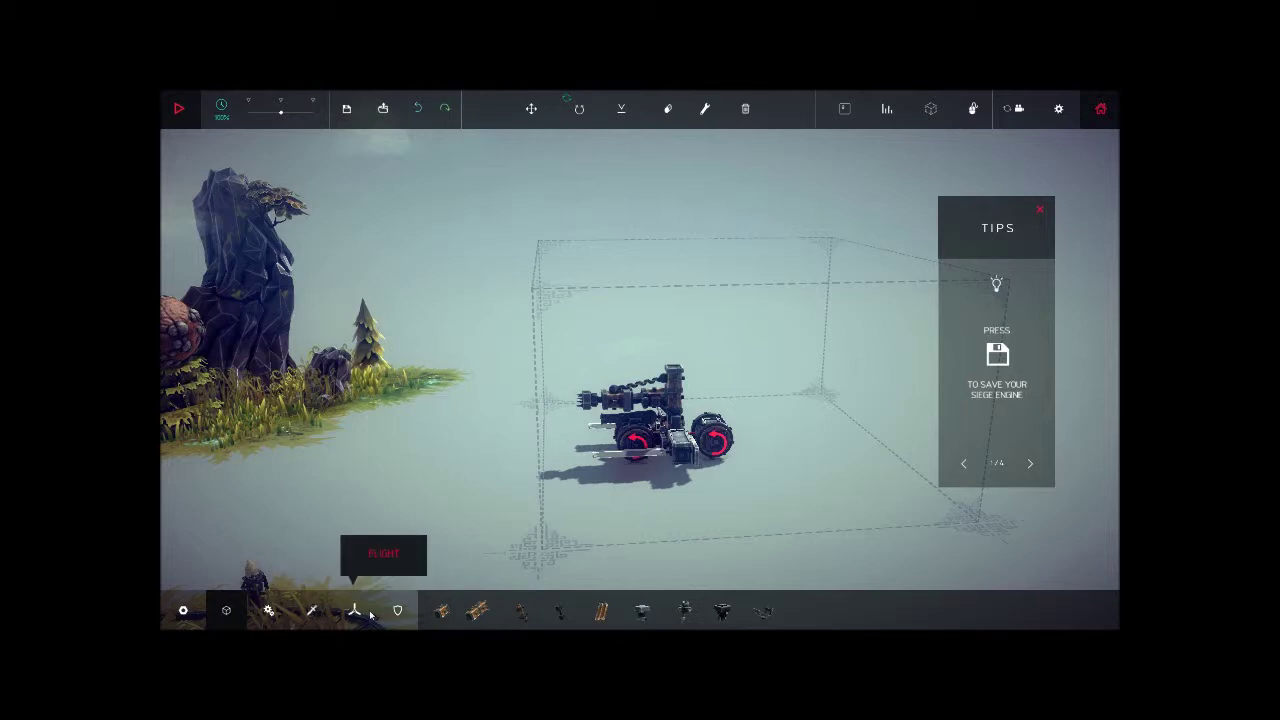
drag(718, 470, 647, 402)
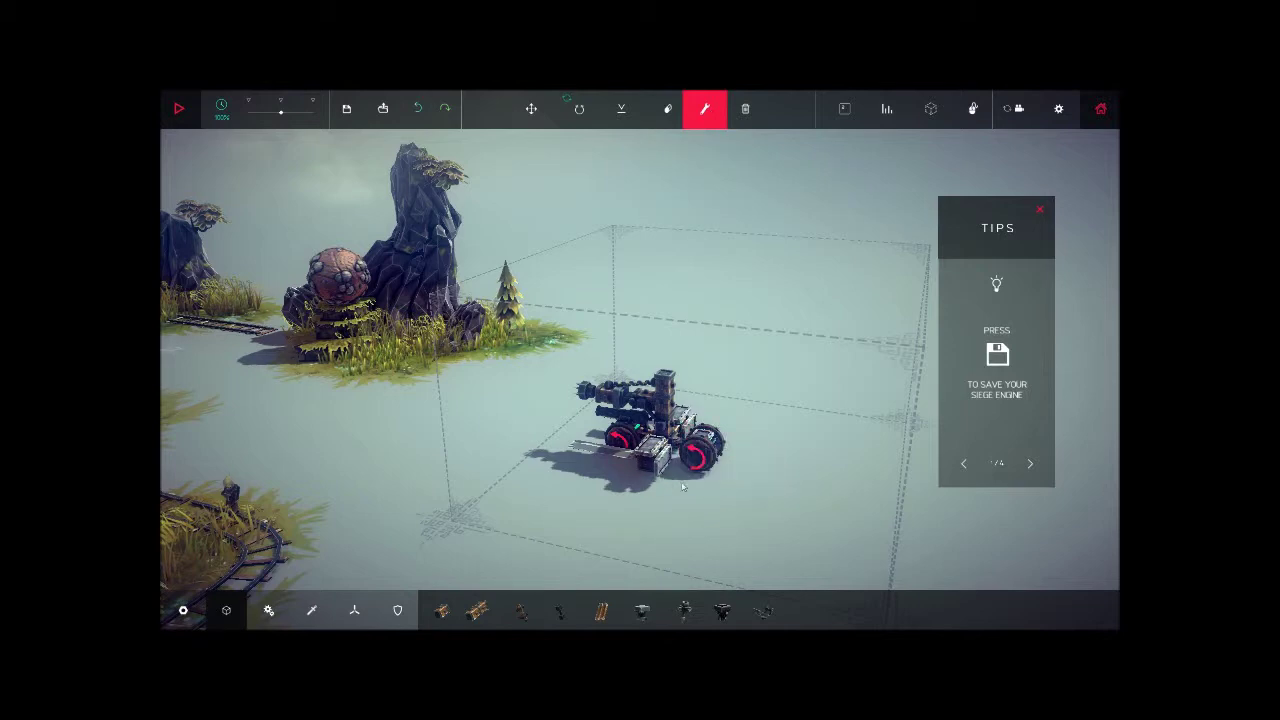
Set the steering hinge's rotation speed to x0.50, then select the Ballast block.
drag(684, 487, 684, 457)
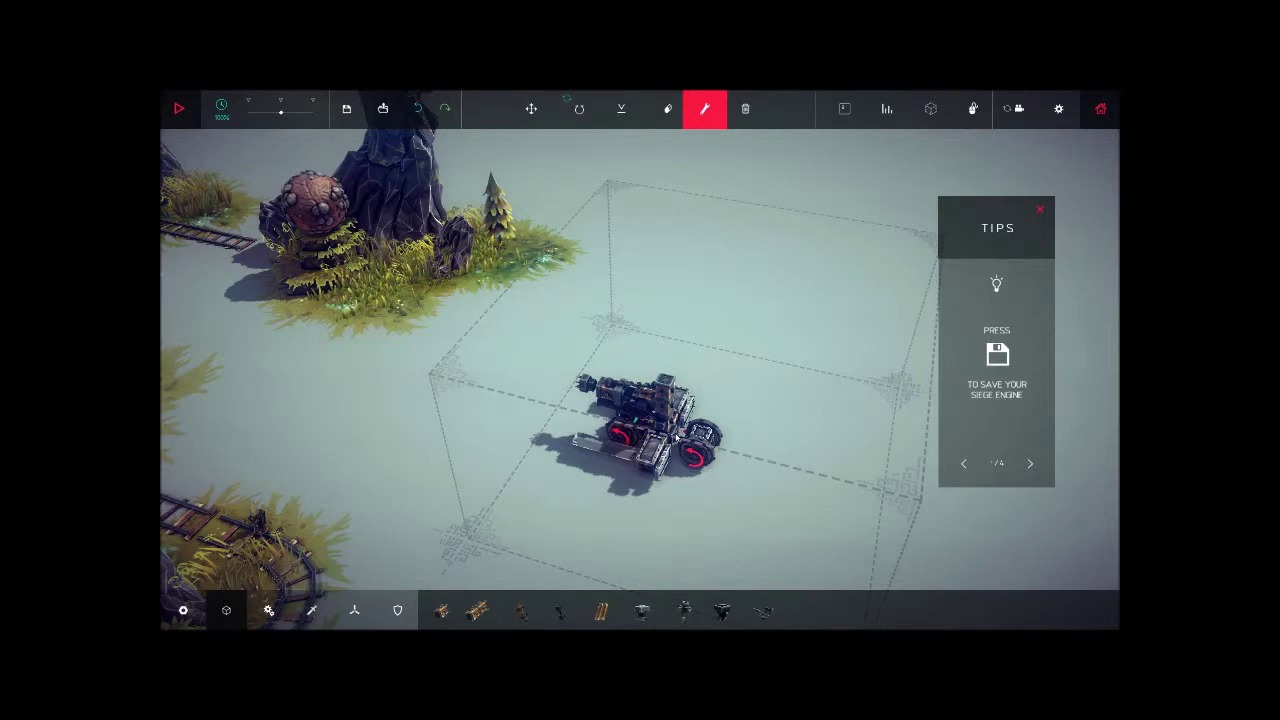
click(674, 436)
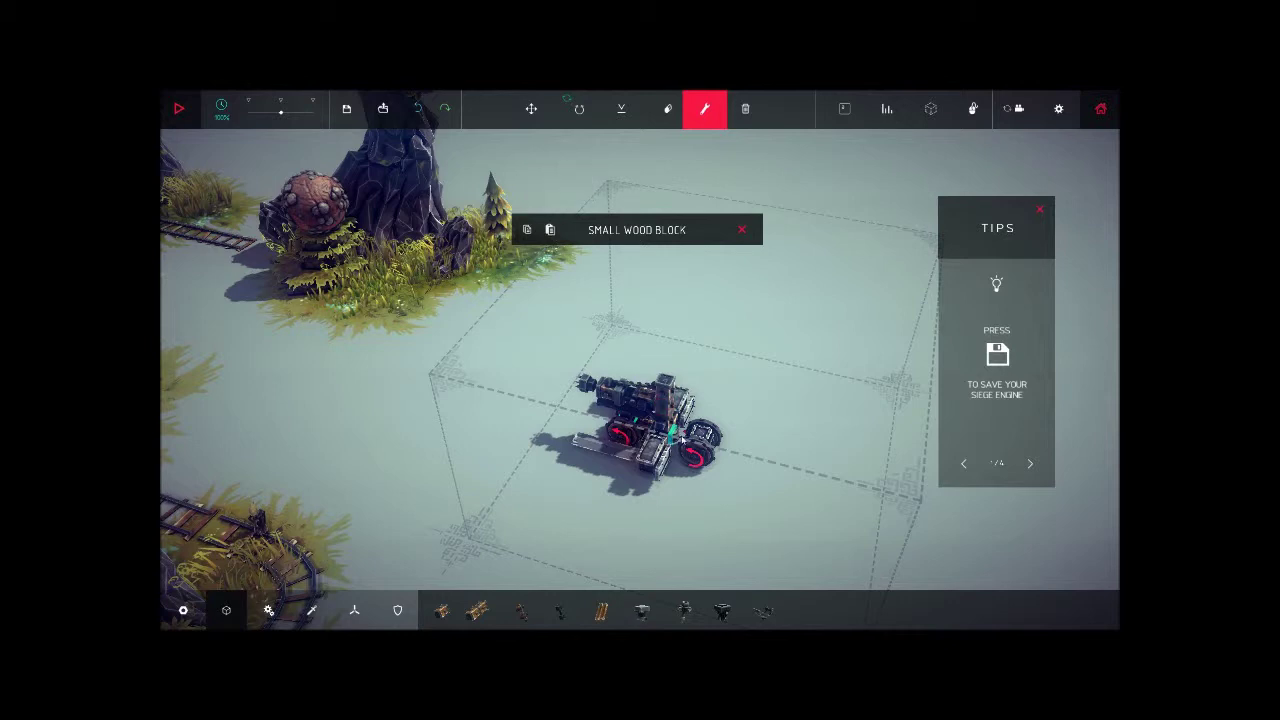
click(741, 233)
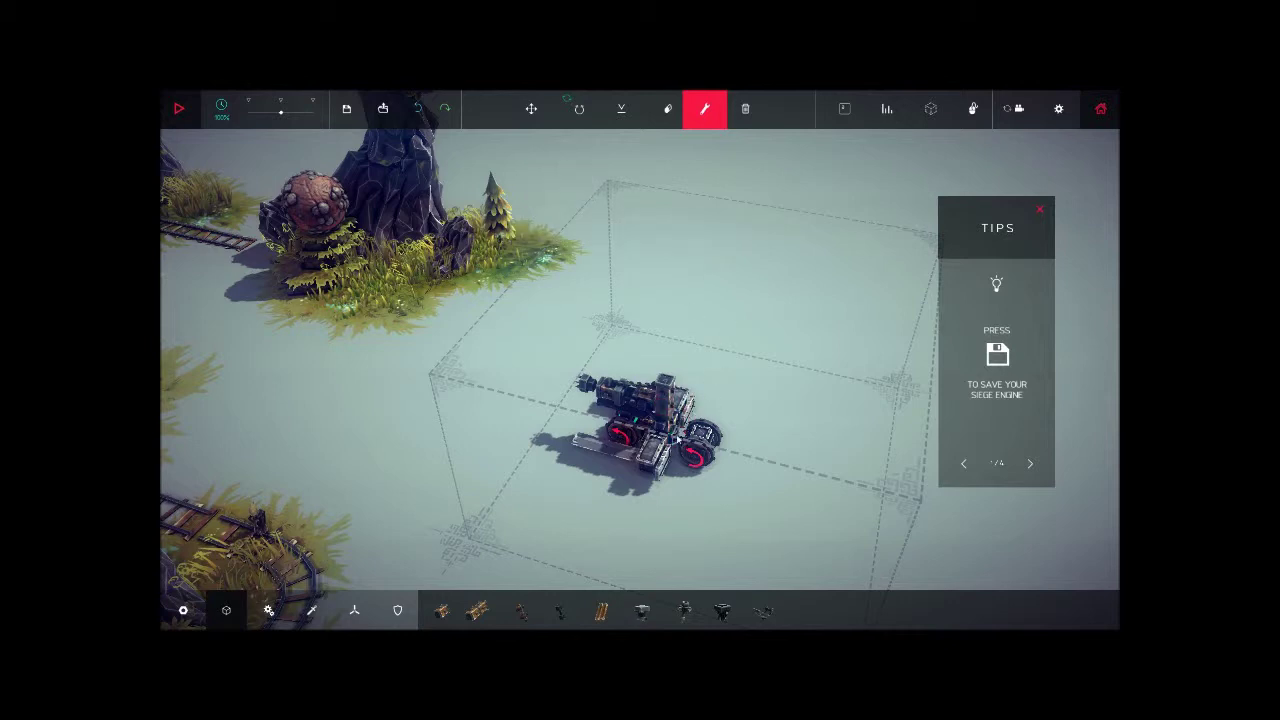
click(683, 435)
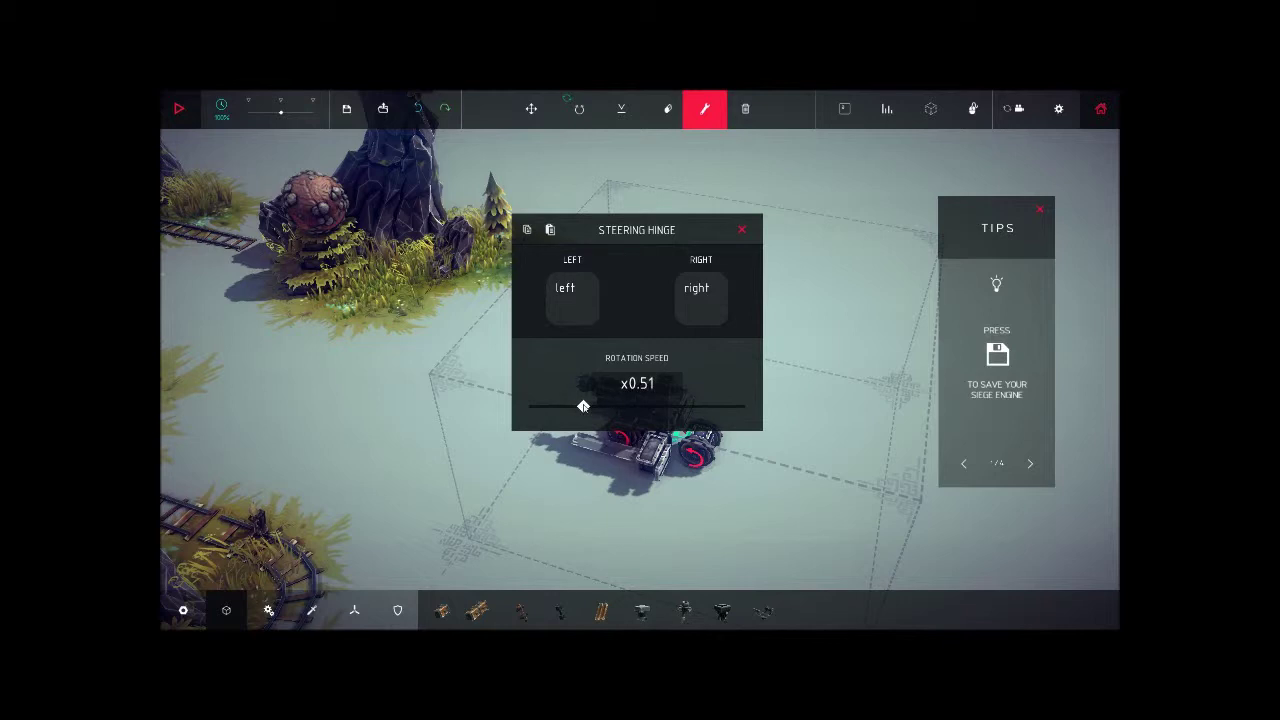
click(745, 231)
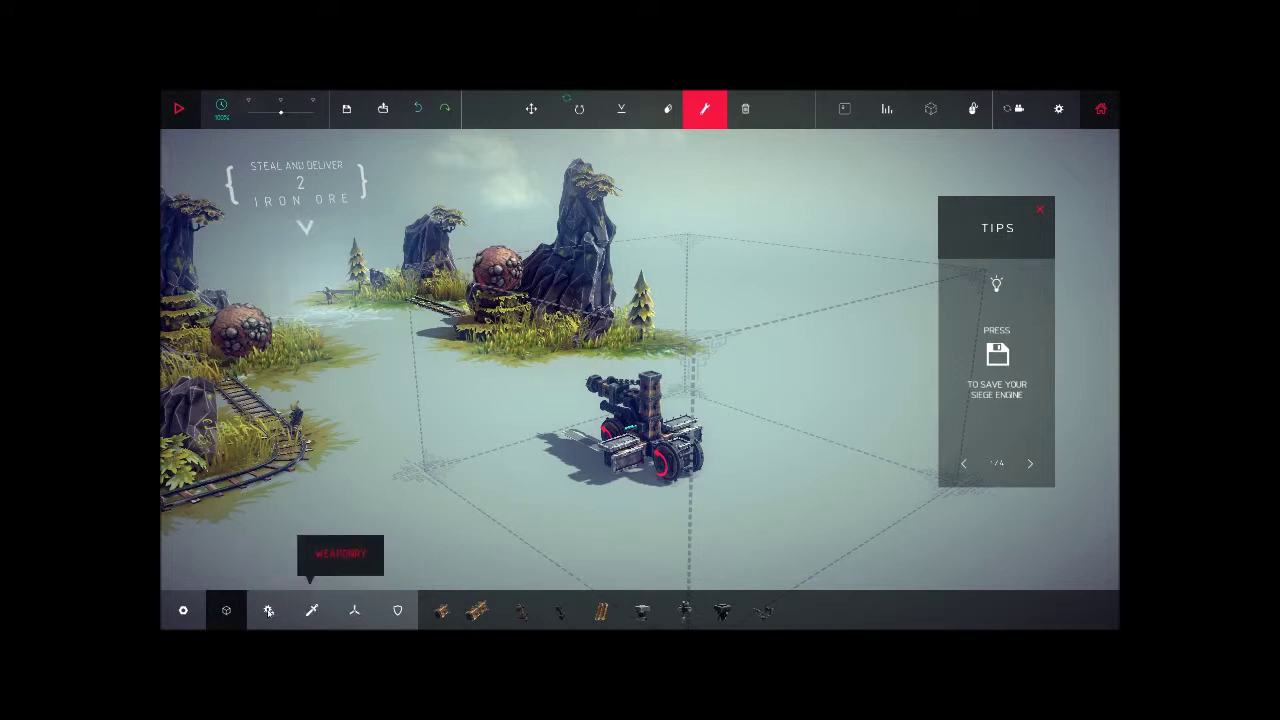
click(352, 612)
click(641, 610)
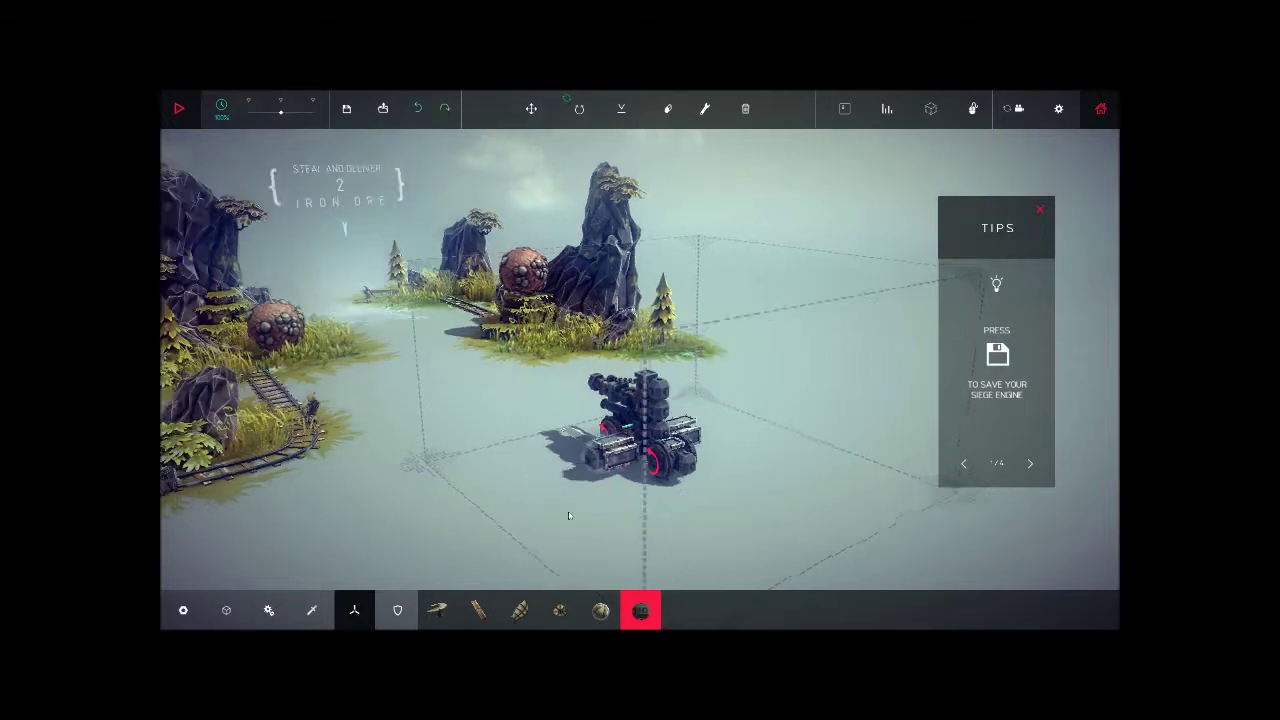
Check the cart's new blocks from behind, the side and above, then start a test run.
drag(636, 478, 562, 470)
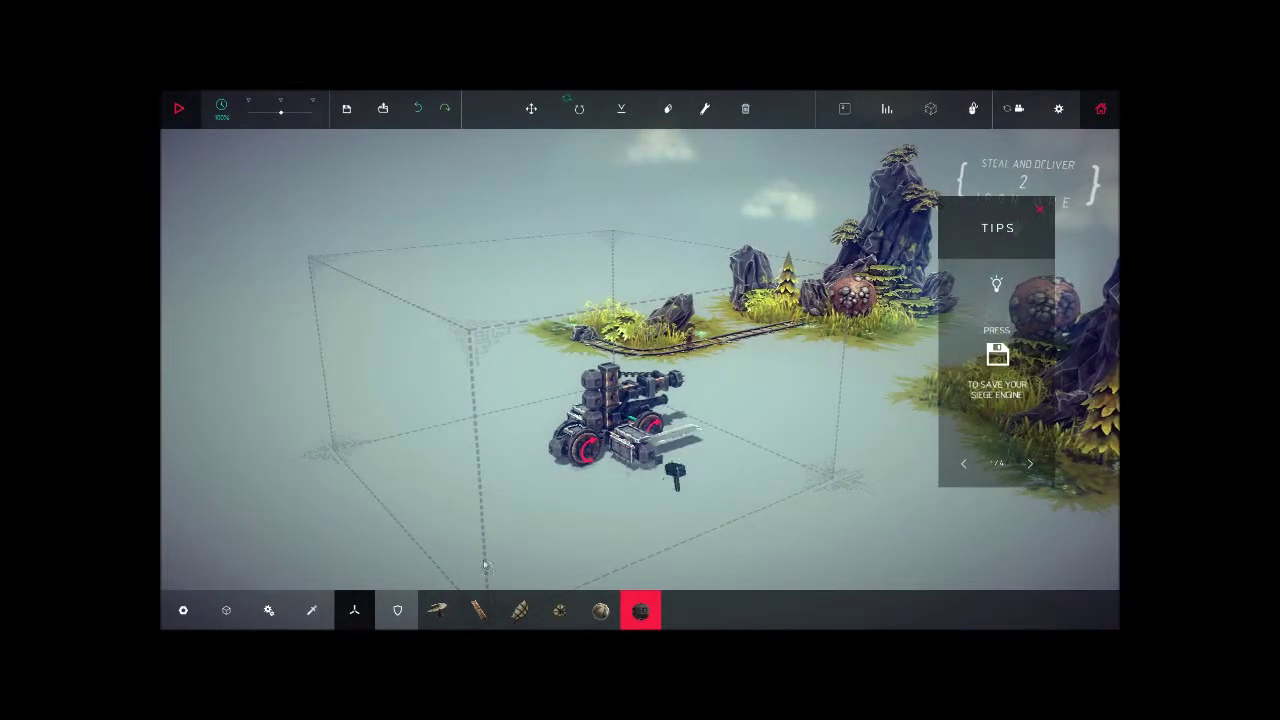
mouse_move(640, 455)
mouse_down()
mouse_move(545, 517)
mouse_move(597, 500)
mouse_up()
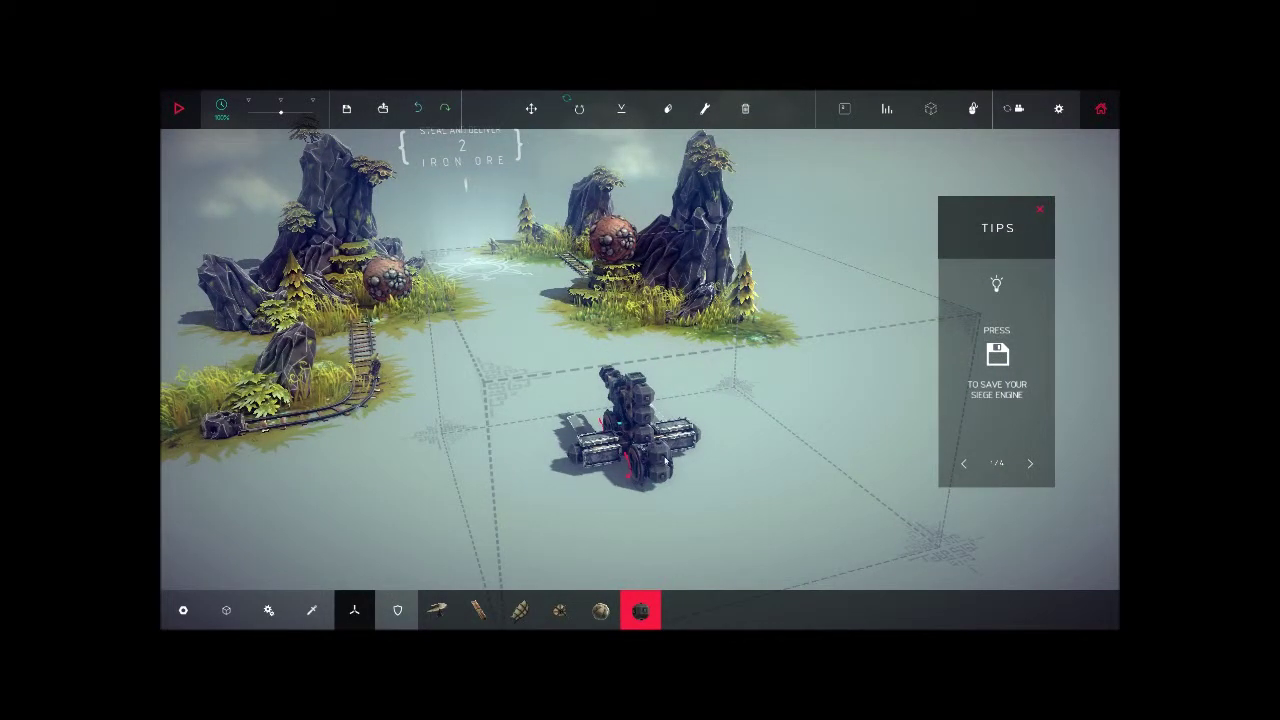
drag(560, 443, 540, 480)
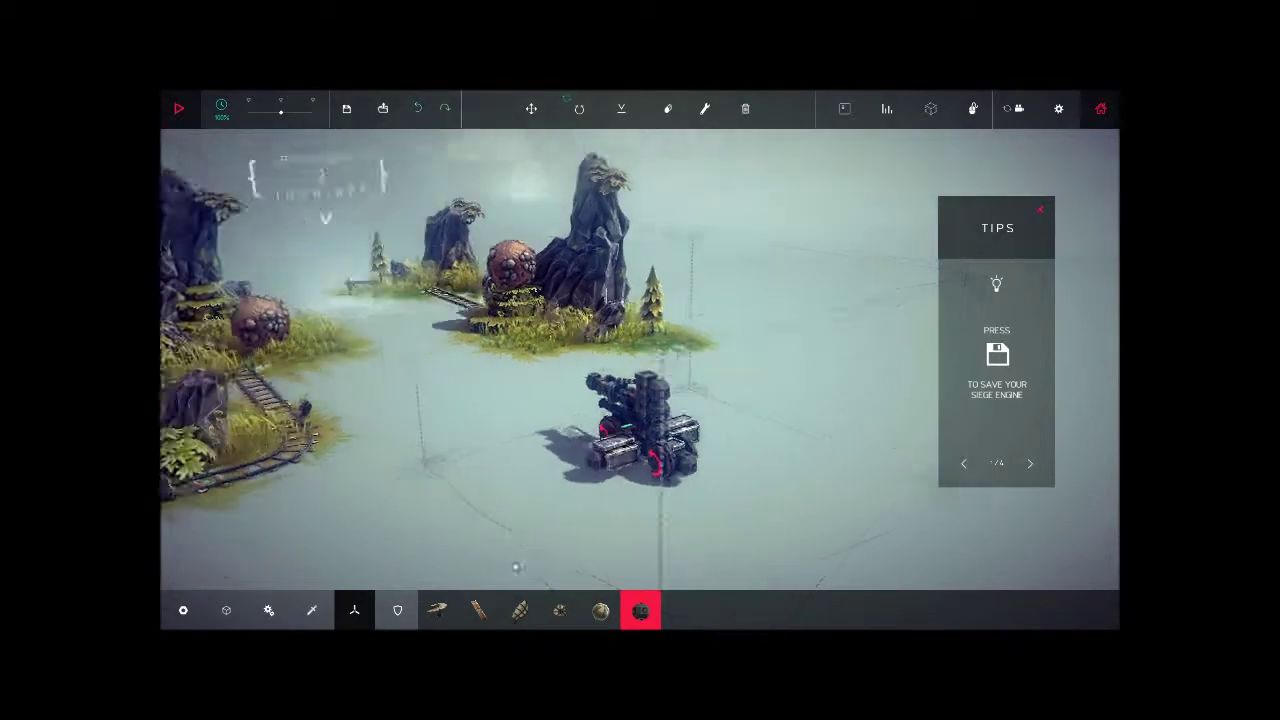
drag(552, 585, 513, 562)
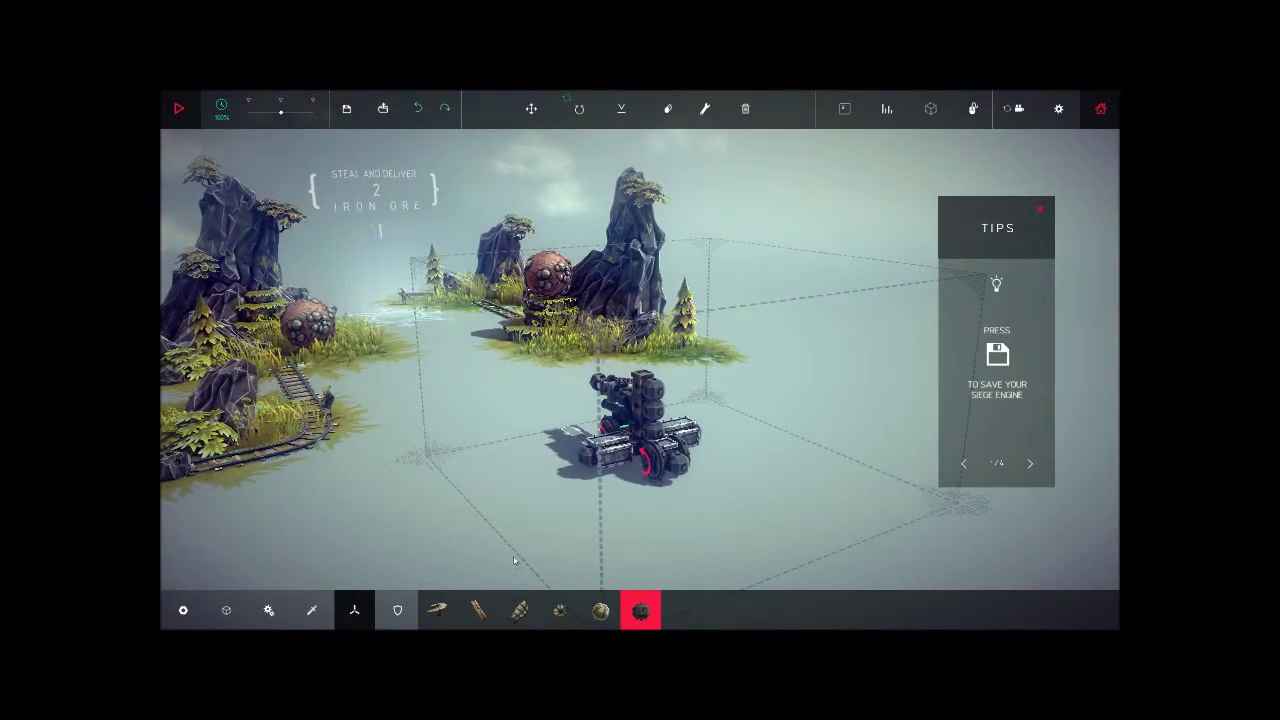
drag(543, 509, 419, 443)
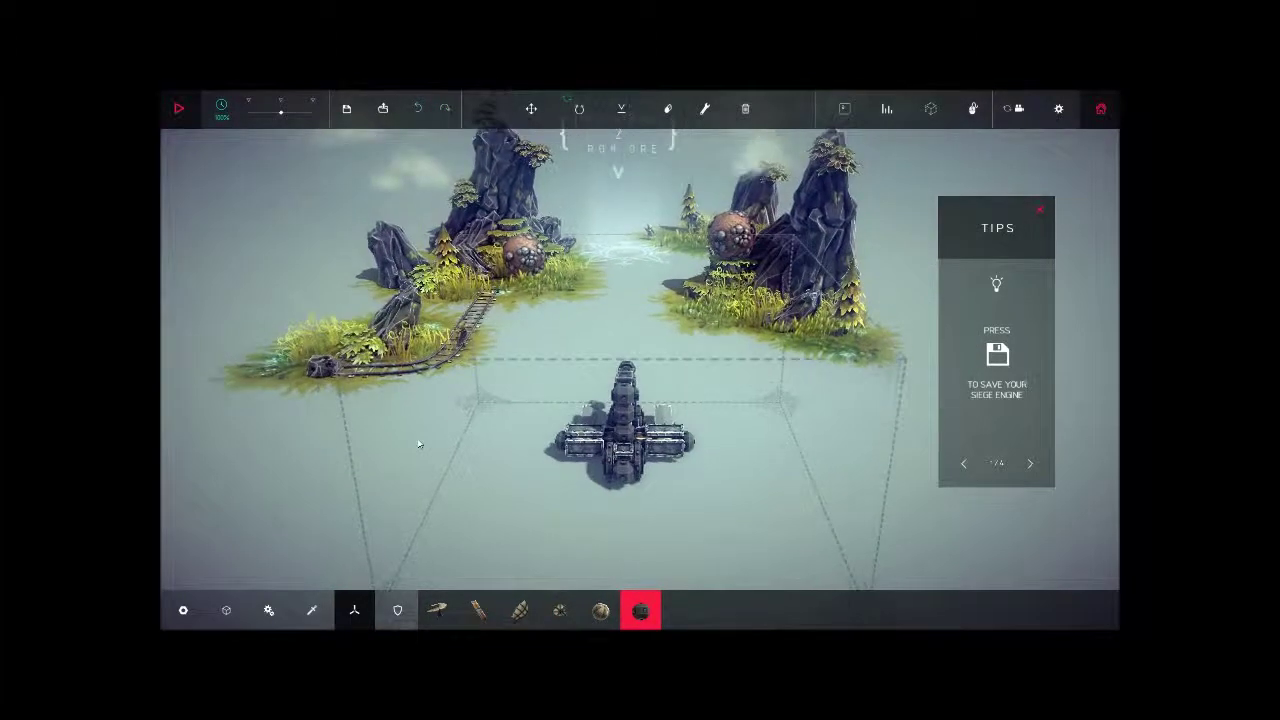
click(179, 109)
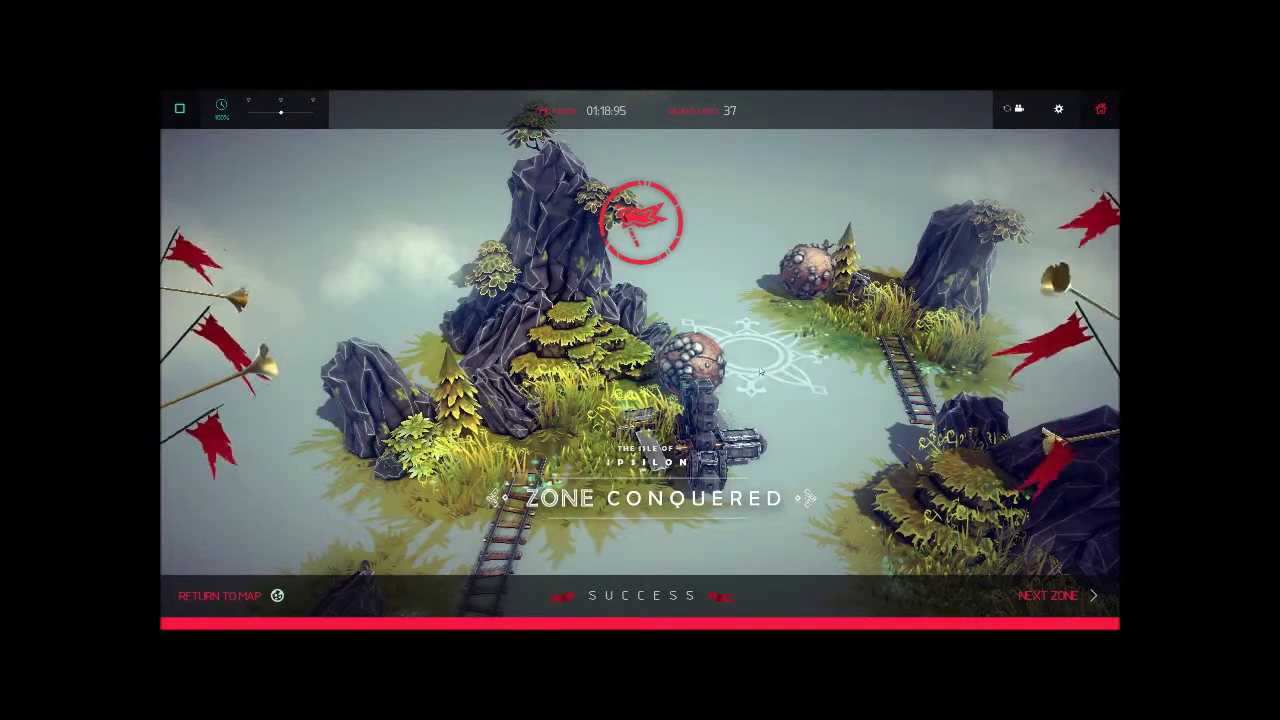
scroll(757, 340, down, 3)
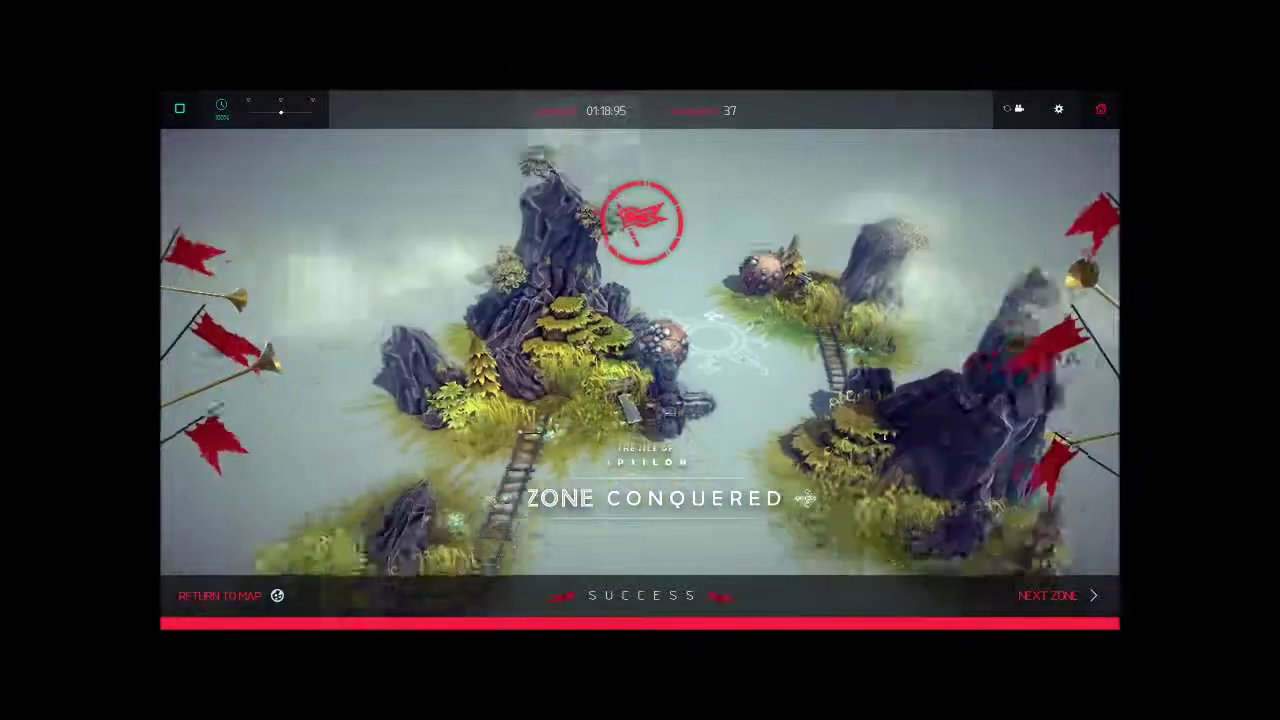